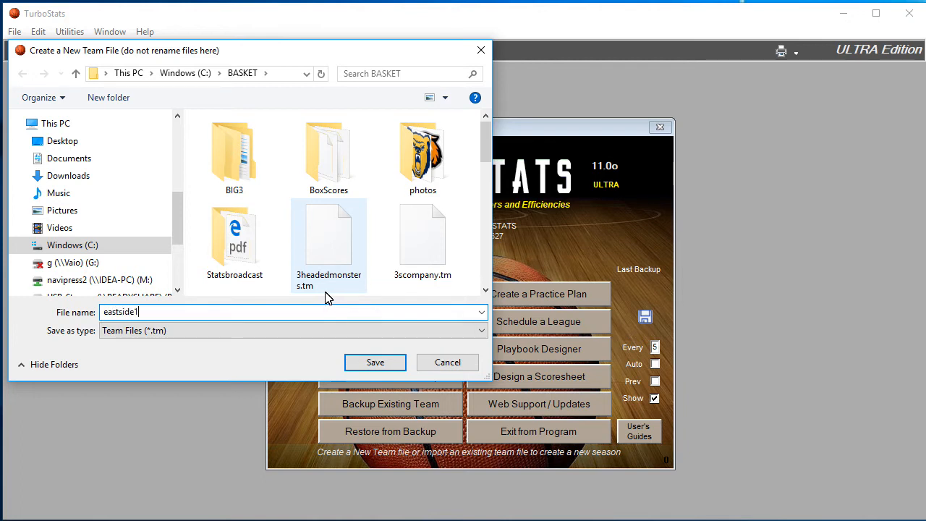
# - Create the team file eastside17 and enter EastSide High School as the team title with the abbreviation EH
pyautogui.click(373, 362)
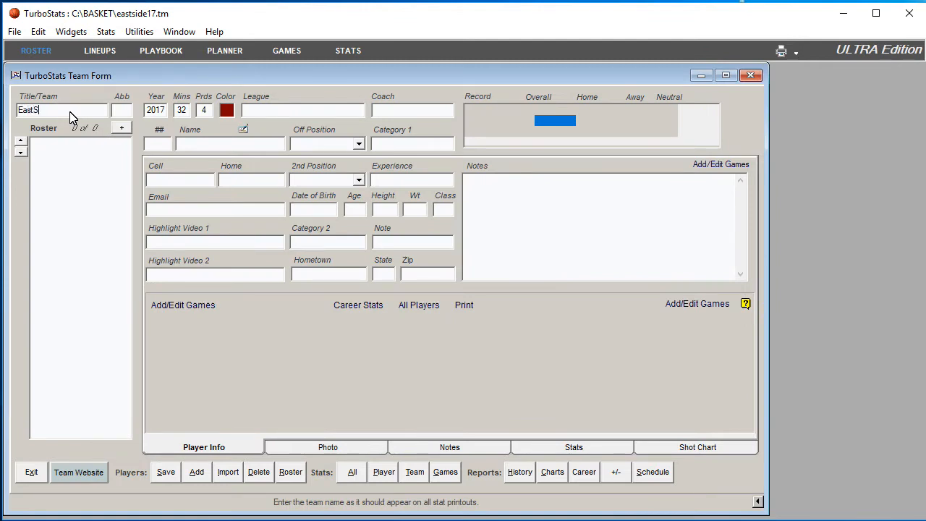
pyautogui.write('h School')
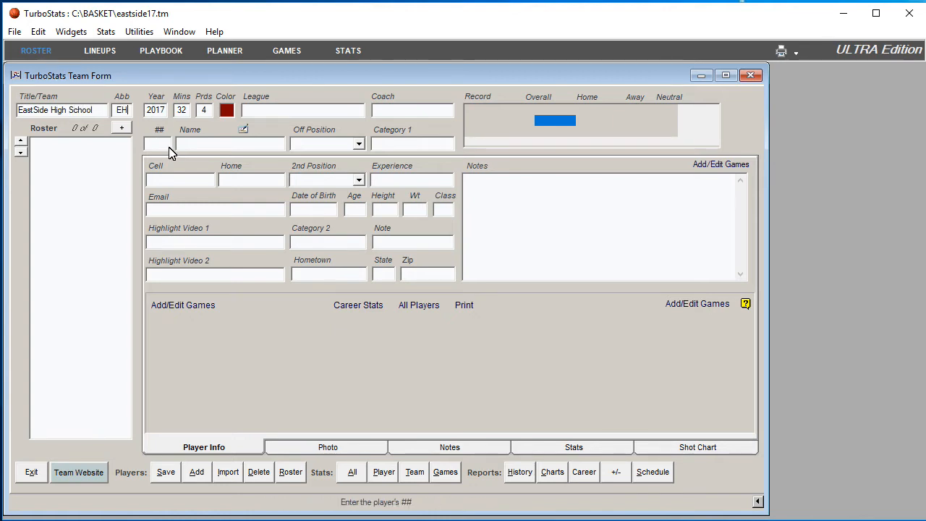
# - Add a player to the roster with number 3 and enter the player's full name
pyautogui.click(196, 473)
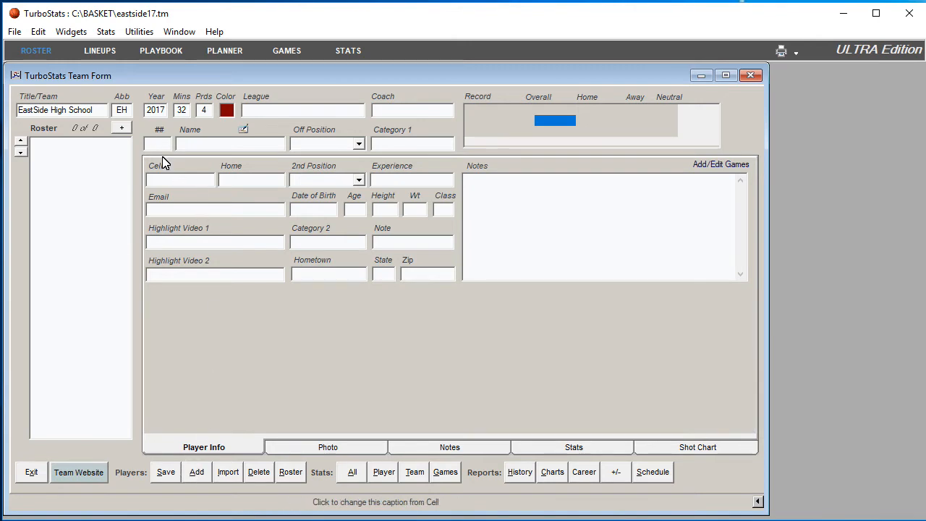
pyautogui.write('3')
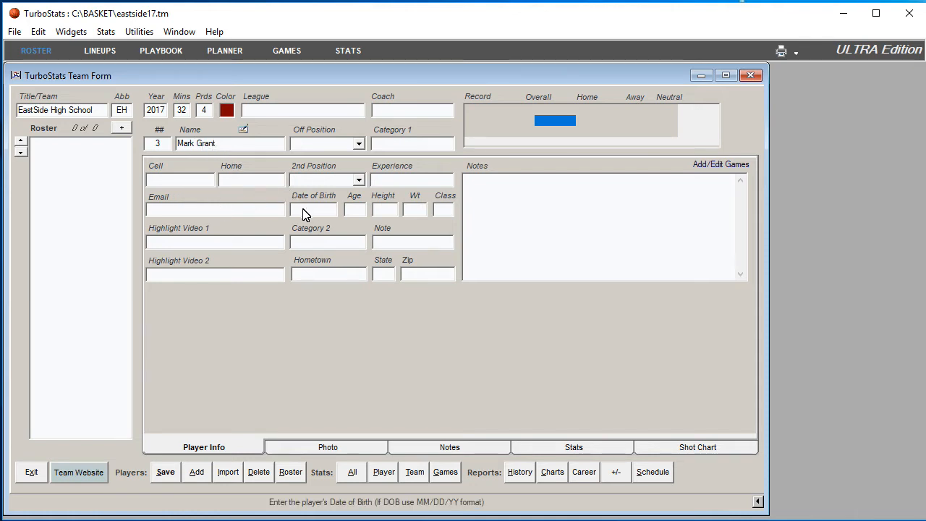
# - Assign the image v5.jpg as the new player's profile photo
pyautogui.click(277, 446)
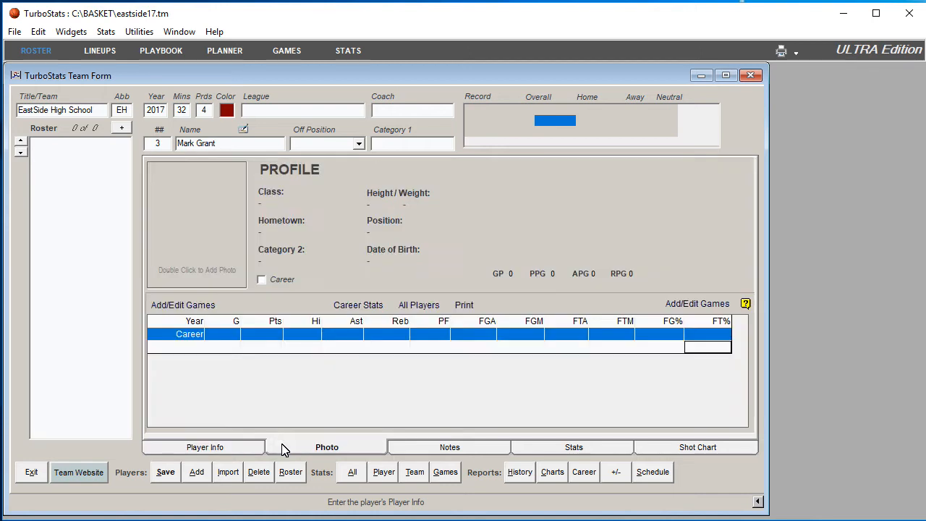
pyautogui.doubleClick(193, 246)
pyautogui.click(367, 191)
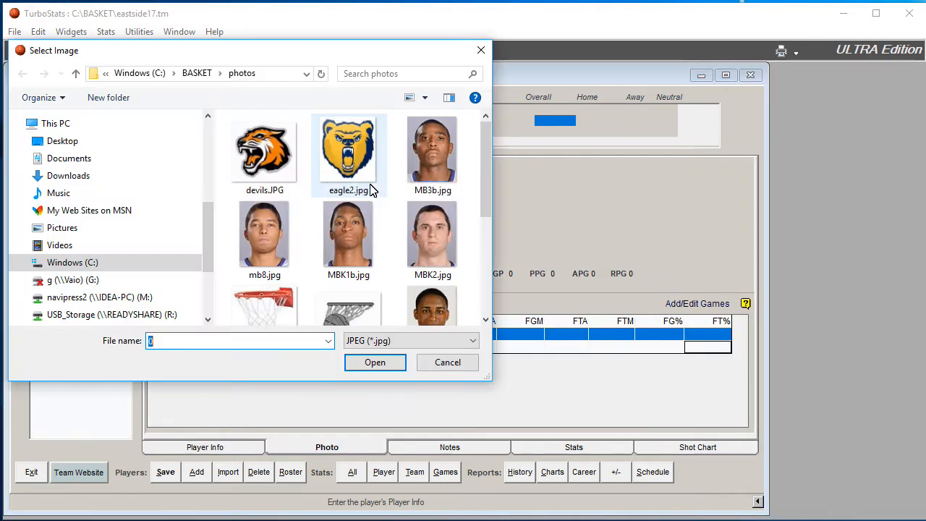
pyautogui.moveTo(485, 165); pyautogui.dragTo(485, 280)
pyautogui.click(348, 278)
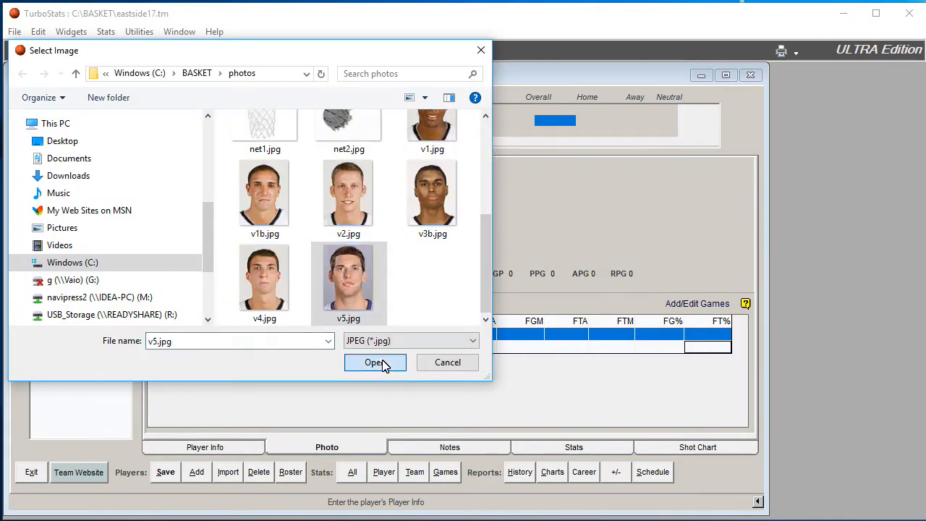
pyautogui.click(375, 362)
# - Save the player to the roster and start a new player entry from the player information view
pyautogui.click(167, 476)
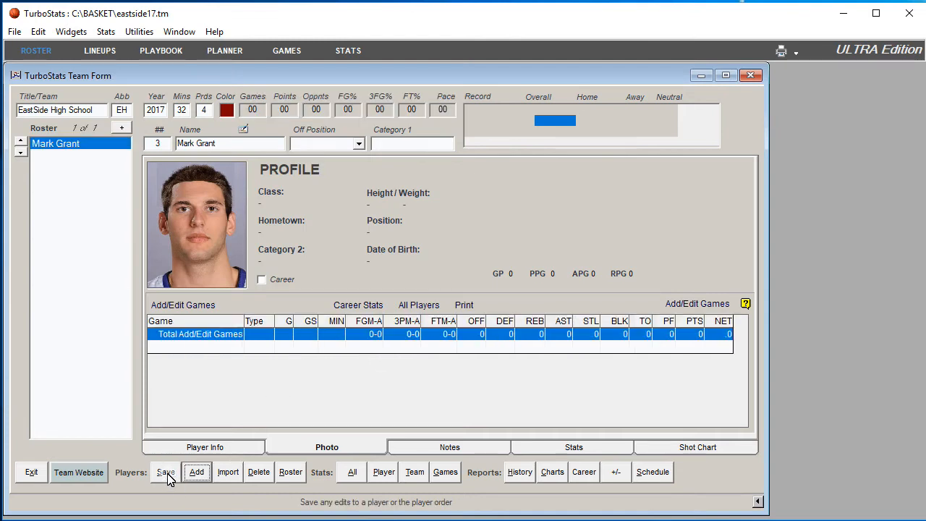
pyautogui.click(182, 450)
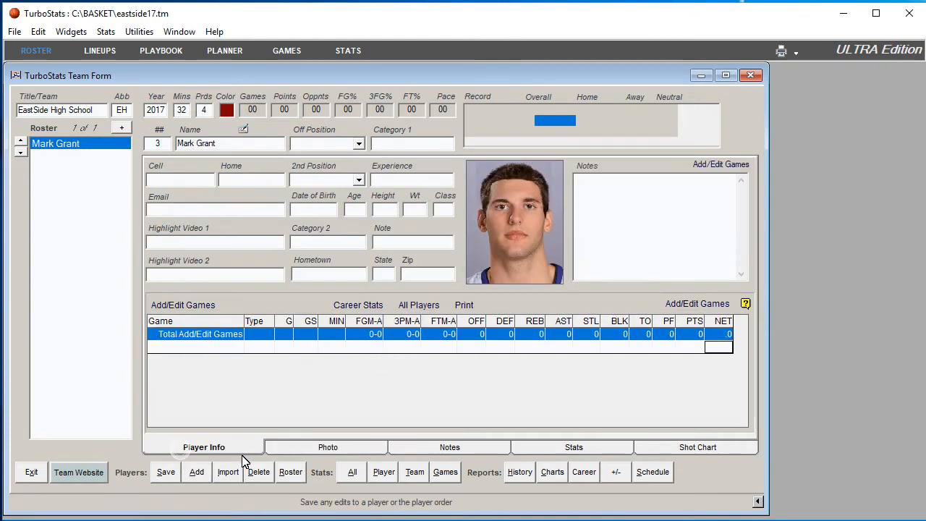
pyautogui.click(197, 473)
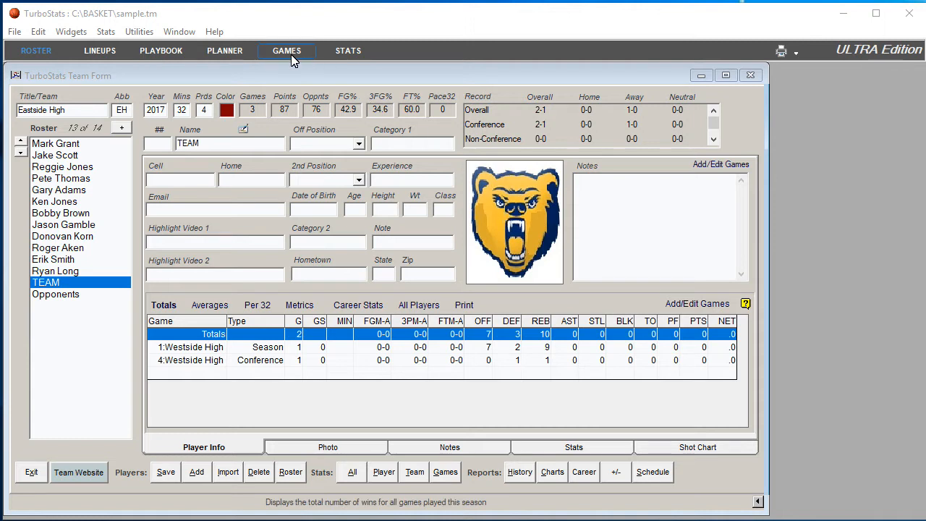
# - Open the sample team's games and examine the Northwood High game, the first Westside High game and player 32's statistics in it
pyautogui.click(445, 471)
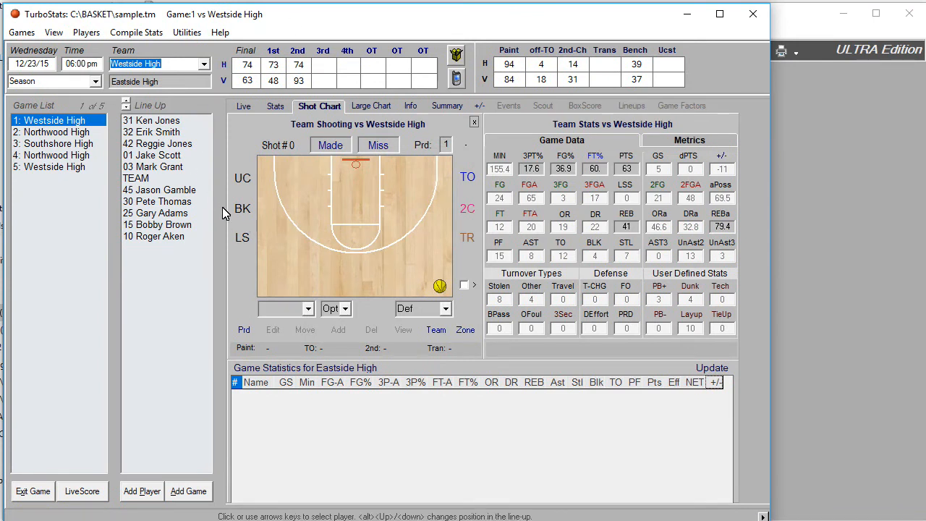
pyautogui.click(65, 133)
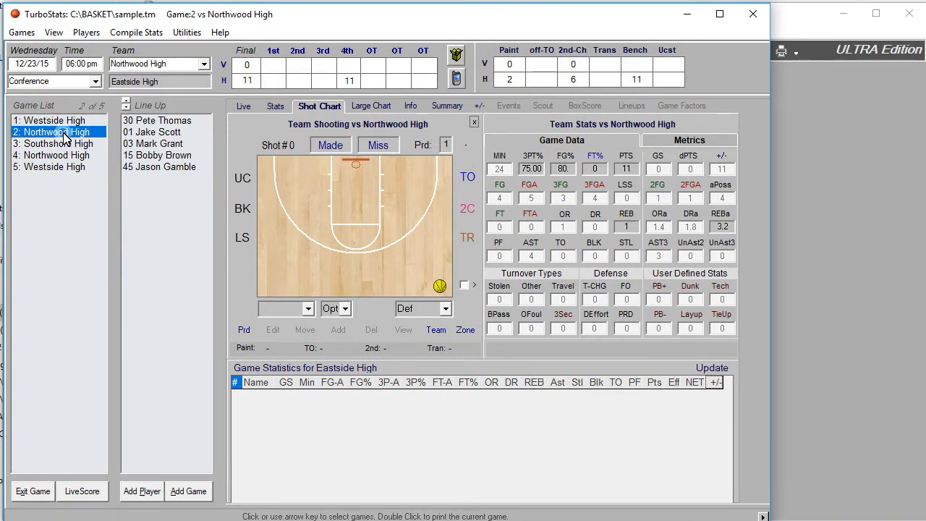
pyautogui.click(64, 120)
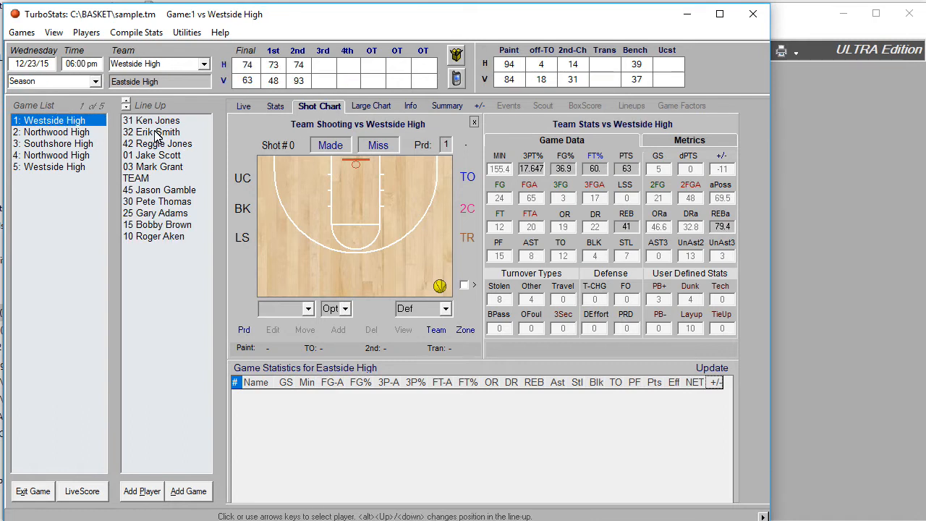
pyautogui.click(152, 133)
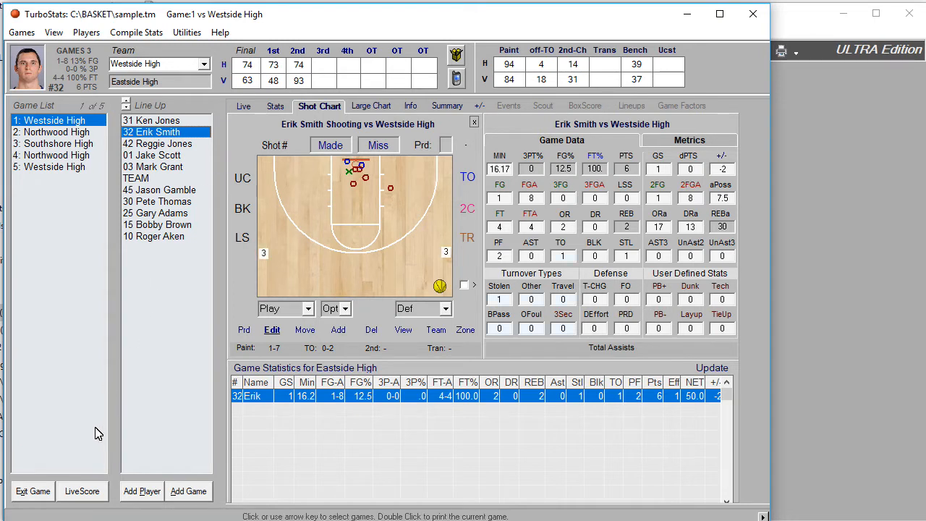
# - Add a new game and set its opponent to Westside High by loading the existing team file sample2.tm
pyautogui.click(177, 492)
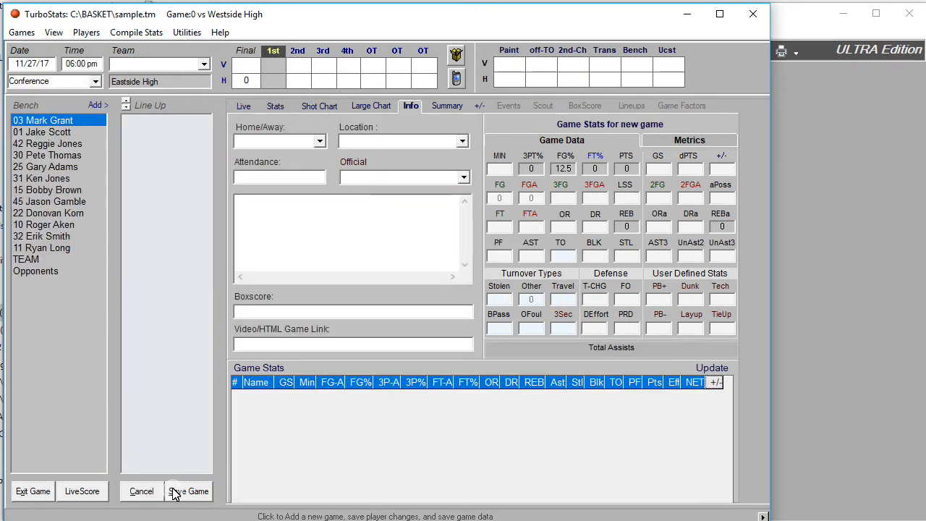
pyautogui.click(204, 66)
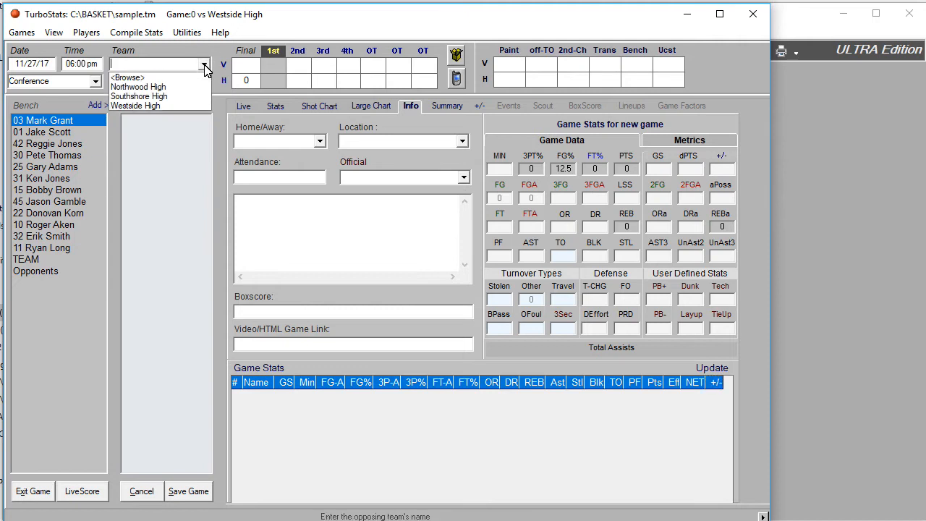
pyautogui.click(129, 77)
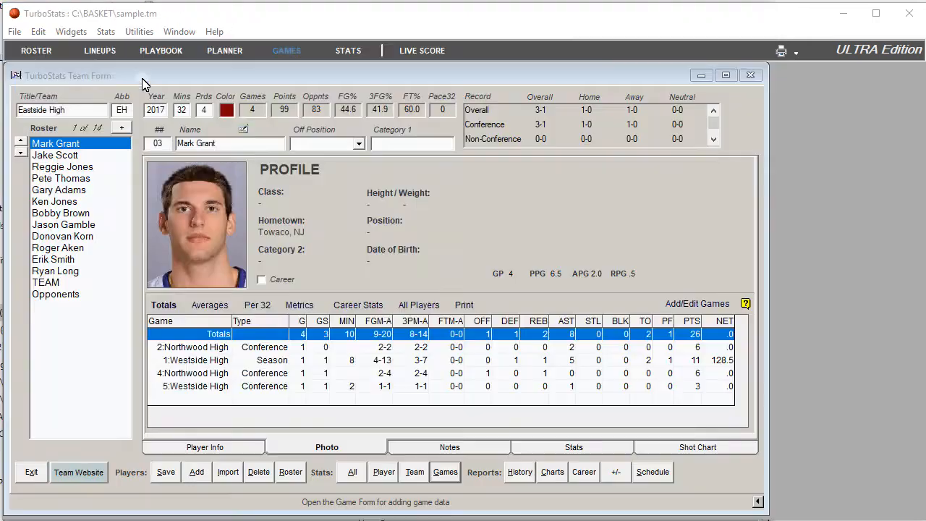
pyautogui.click(203, 74)
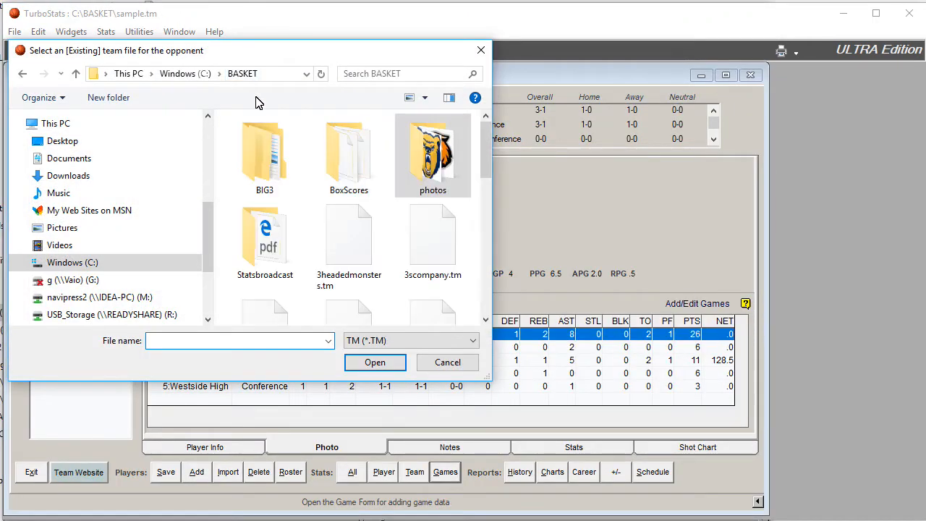
pyautogui.moveTo(486, 137); pyautogui.dragTo(486, 257)
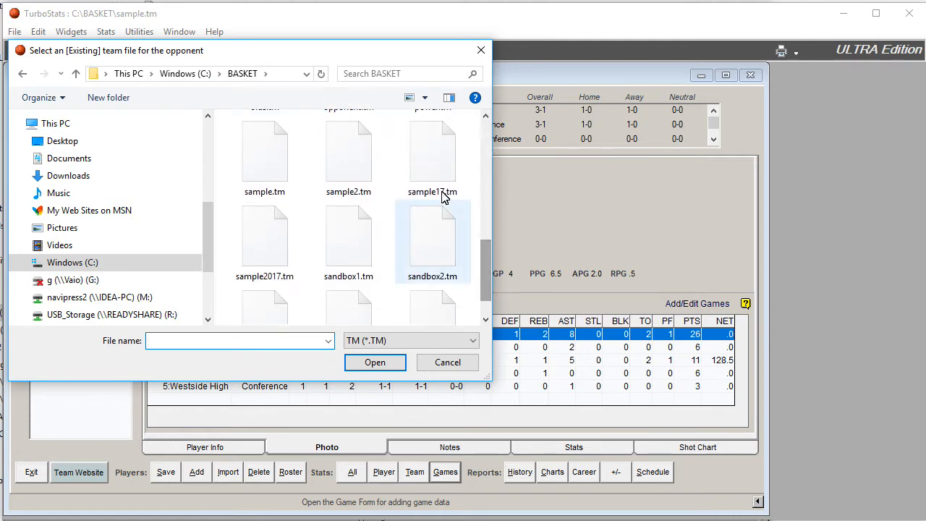
pyautogui.click(353, 167)
pyautogui.click(373, 361)
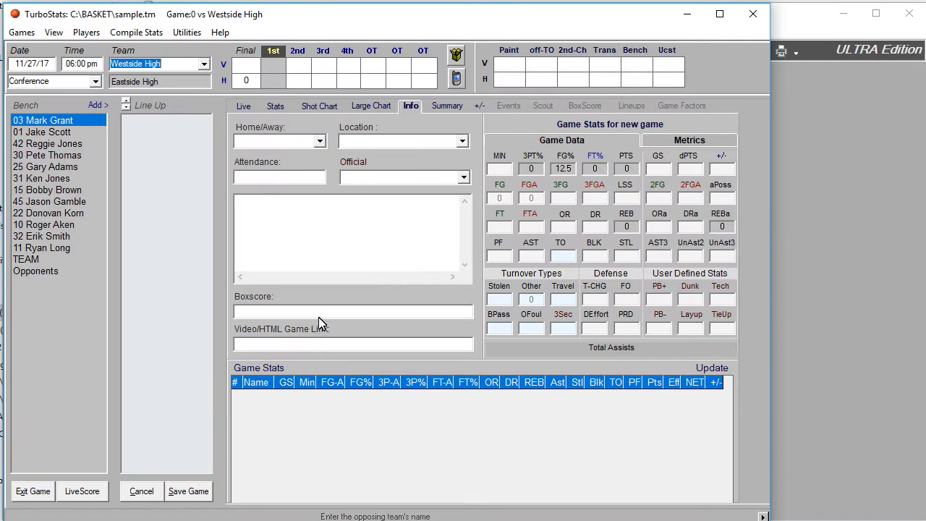
# - Mark the new game as Home and start live scoring with a new game created for the opponent
pyautogui.click(319, 142)
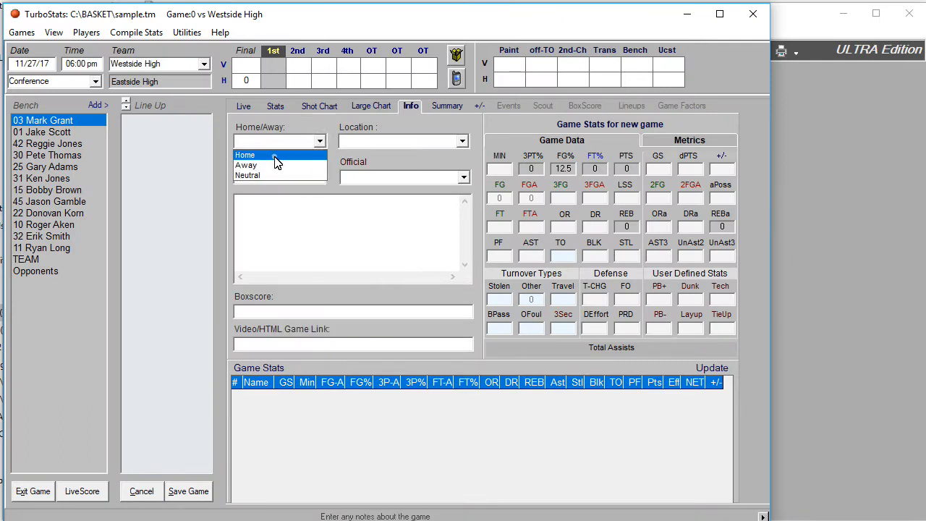
pyautogui.click(269, 153)
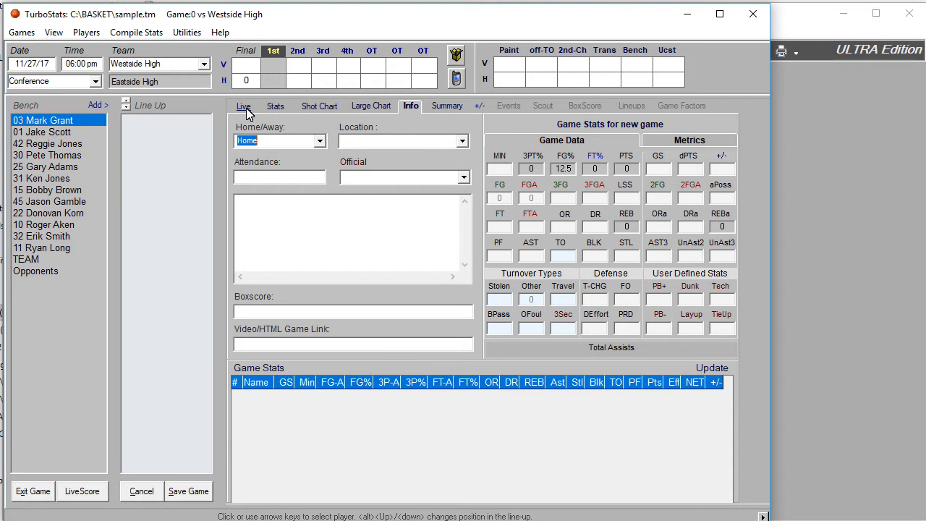
pyautogui.click(82, 491)
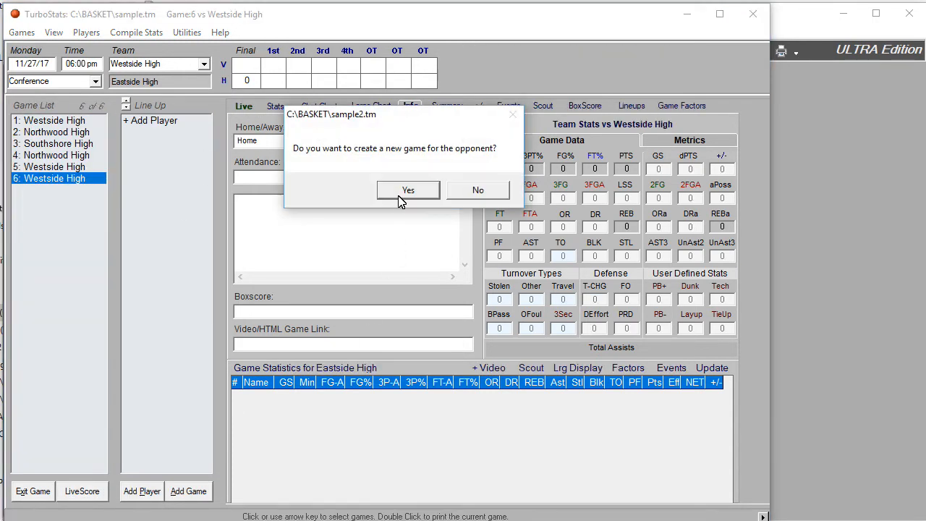
pyautogui.click(407, 192)
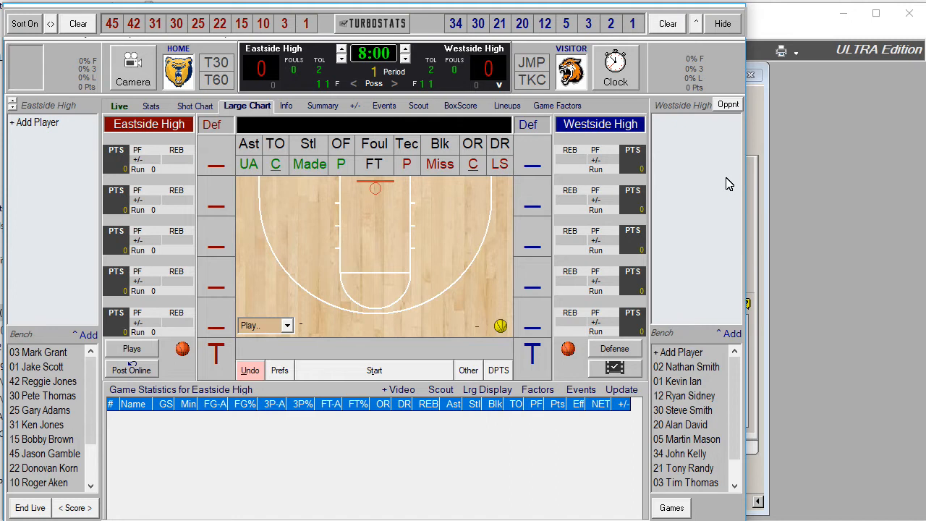
# - Turn on scale mode for the live game form and enlarge the form to the full screen width
pyautogui.moveTo(746, 173)
pyautogui.mouseDown()
pyautogui.moveTo(918, 160)
pyautogui.moveTo(747, 160)
pyautogui.mouseUp()
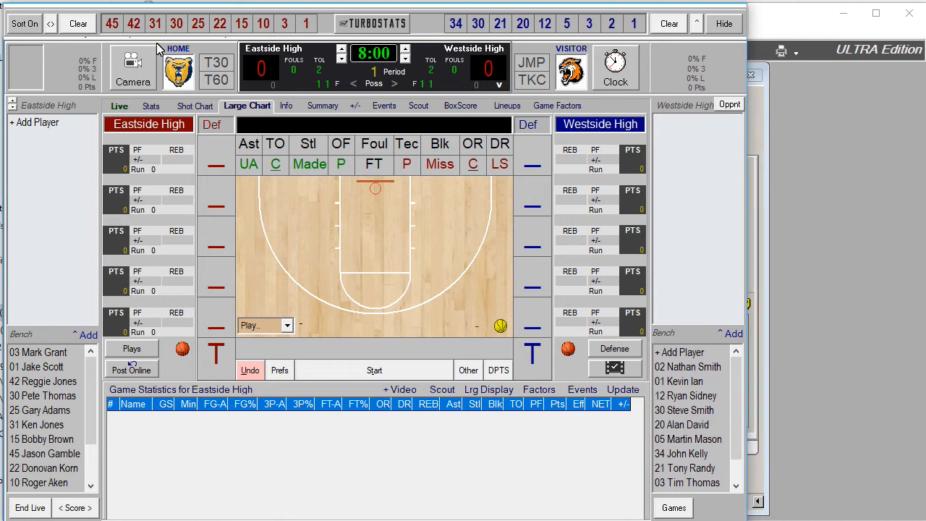
pyautogui.click(50, 24)
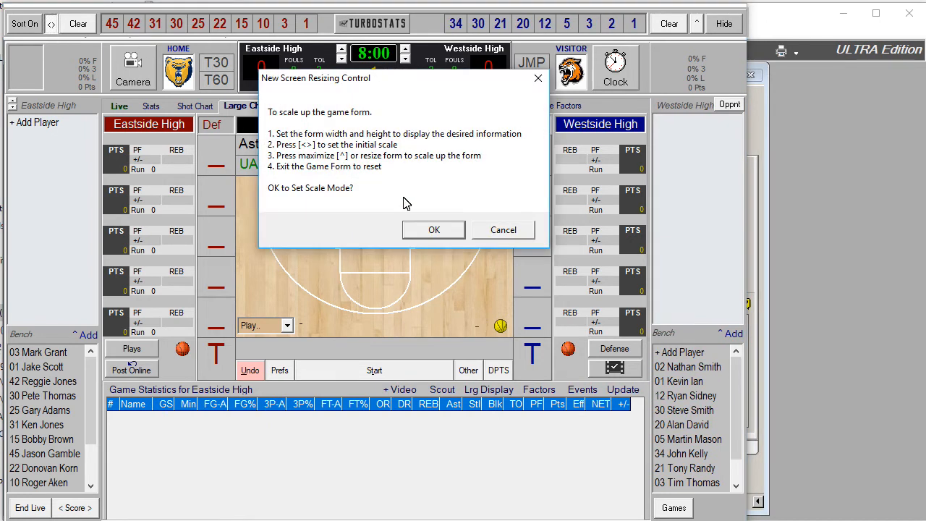
pyautogui.click(425, 230)
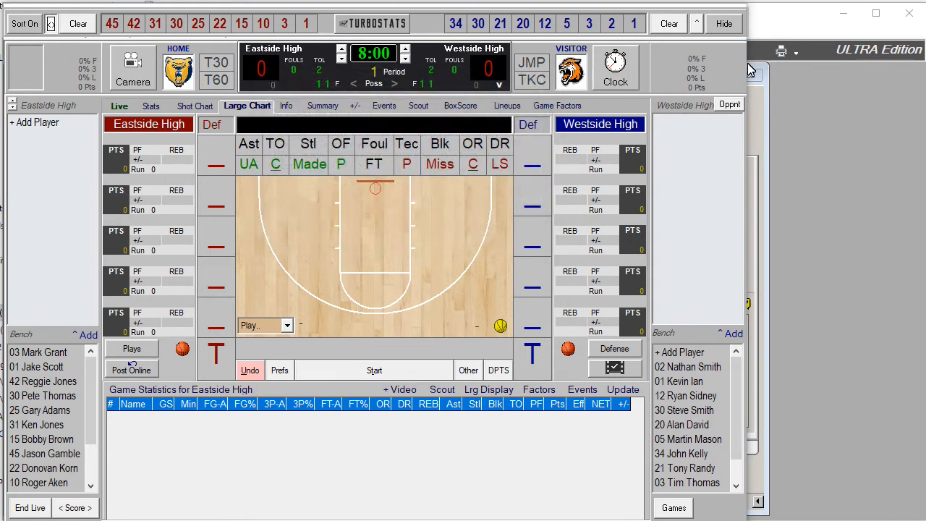
pyautogui.moveTo(747, 63); pyautogui.dragTo(920, 63)
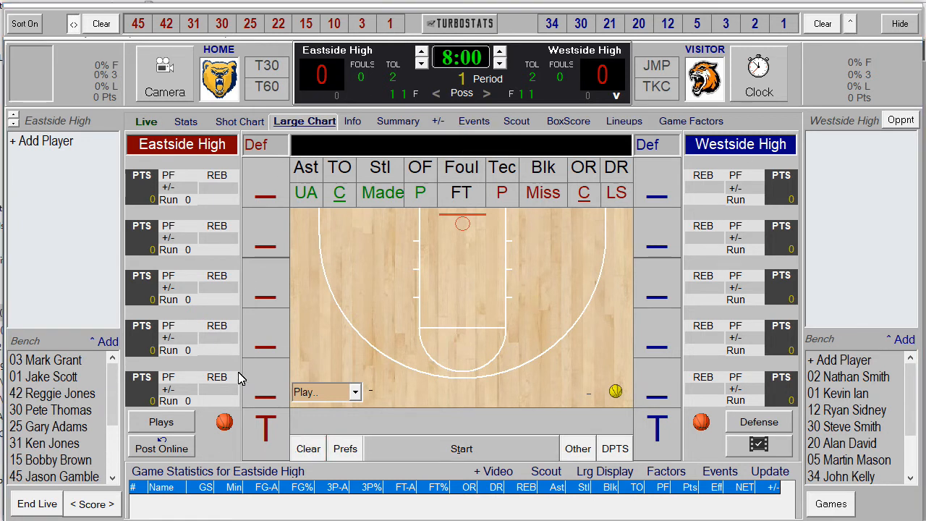
# - Review the live game settings for game properties, display and AutoComplete
pyautogui.click(341, 448)
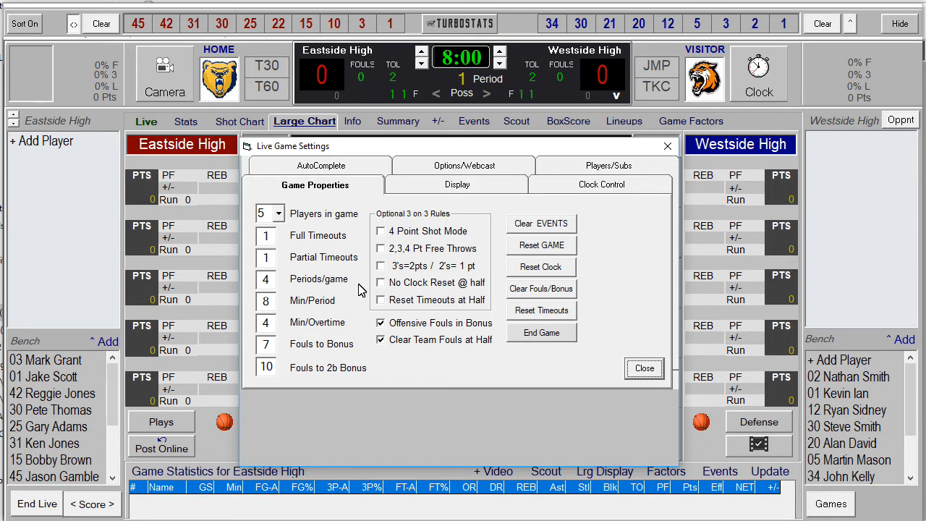
pyautogui.click(455, 186)
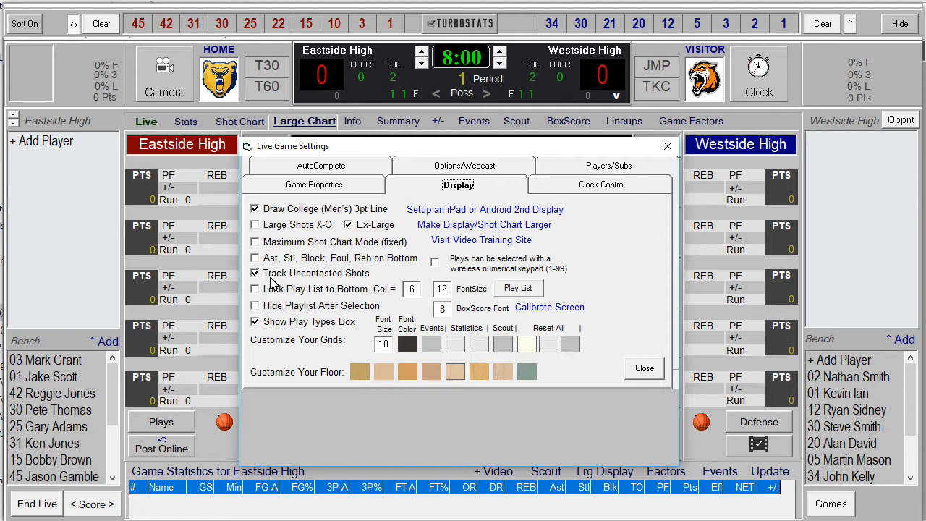
pyautogui.click(325, 169)
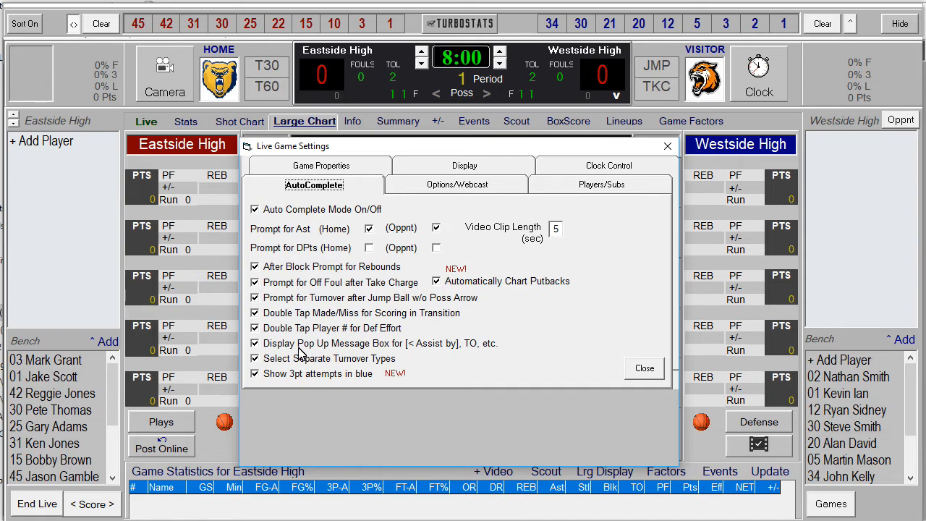
pyautogui.click(643, 368)
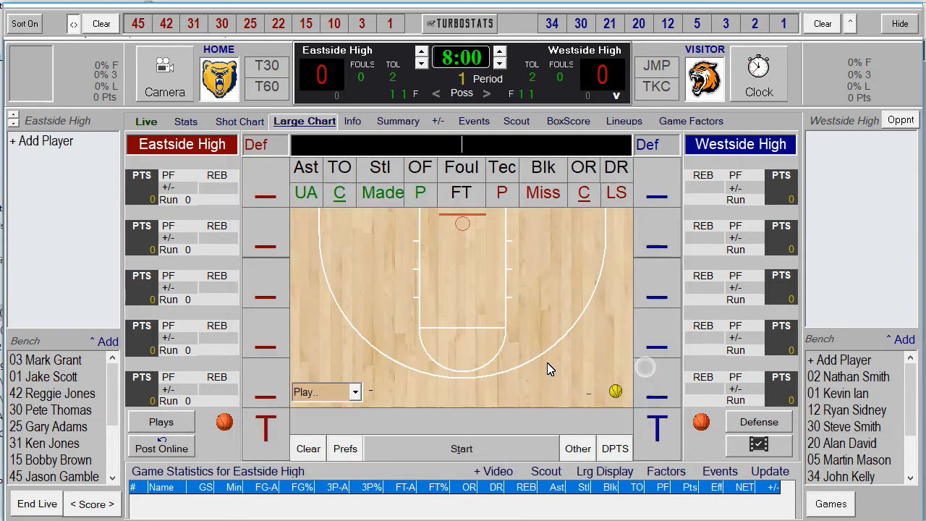
# - Fill Eastside High's starting lineup from the bench with players 03, 01, 42, 30 and 25
pyautogui.moveTo(80, 366); pyautogui.dragTo(265, 199)
pyautogui.moveTo(85, 358); pyautogui.dragTo(261, 286)
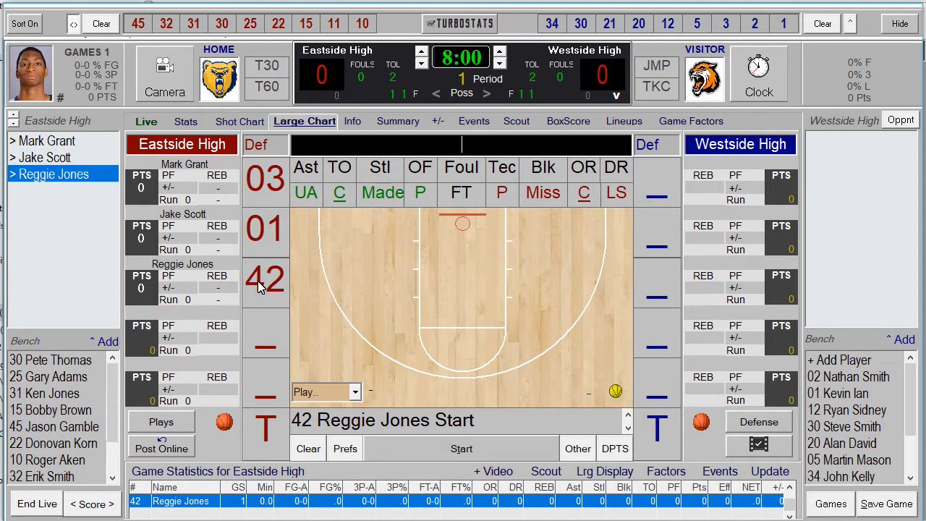
pyautogui.doubleClick(73, 360)
pyautogui.click(65, 362)
pyautogui.doubleClick(65, 362)
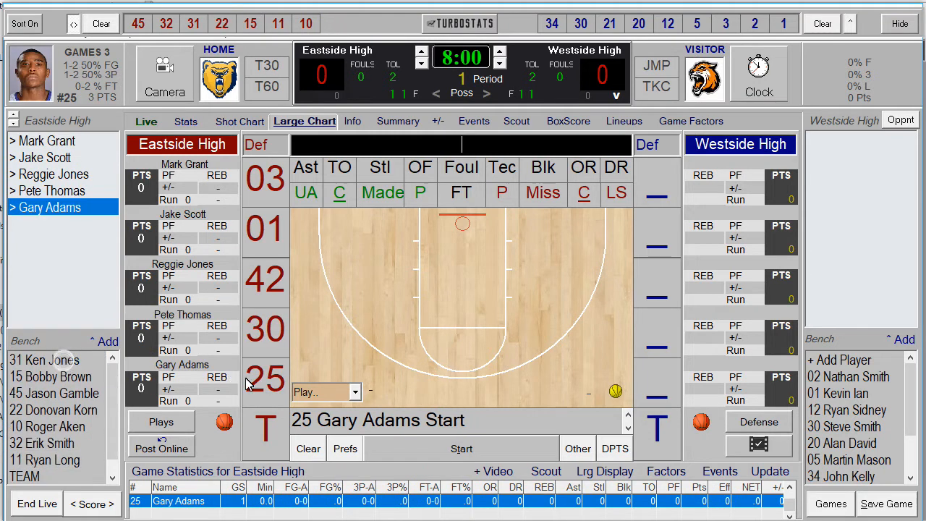
# - Fill Westside High's starting lineup from the bench with players 02, 01, 12, 30 and 20
pyautogui.doubleClick(857, 377)
pyautogui.doubleClick(857, 378)
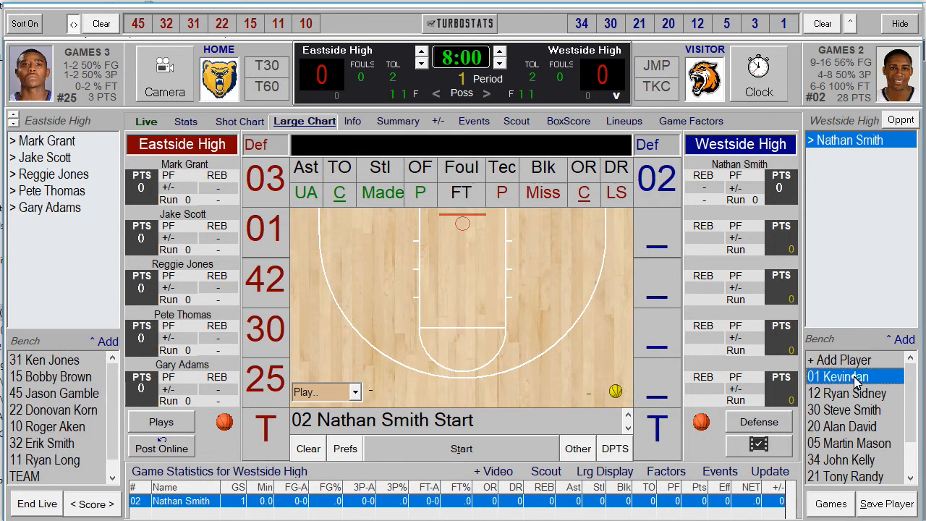
pyautogui.doubleClick(860, 378)
pyautogui.doubleClick(854, 377)
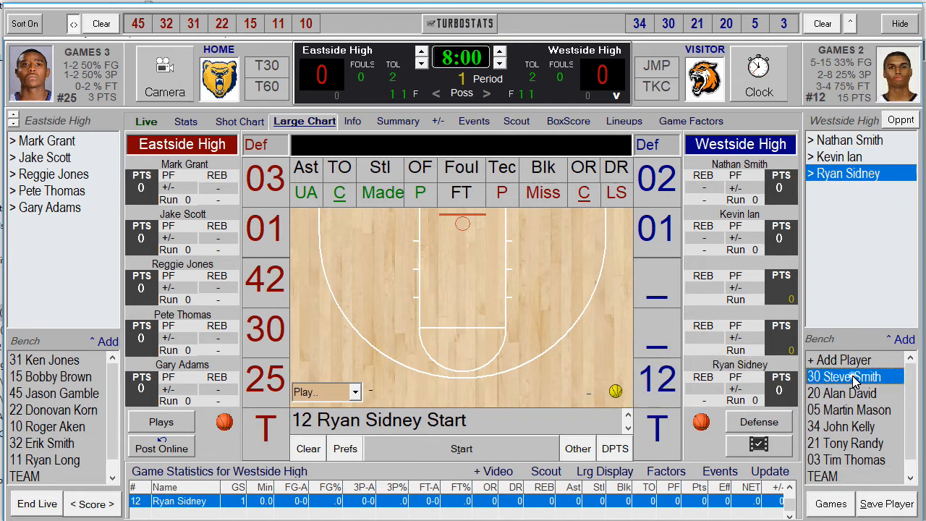
pyautogui.doubleClick(854, 378)
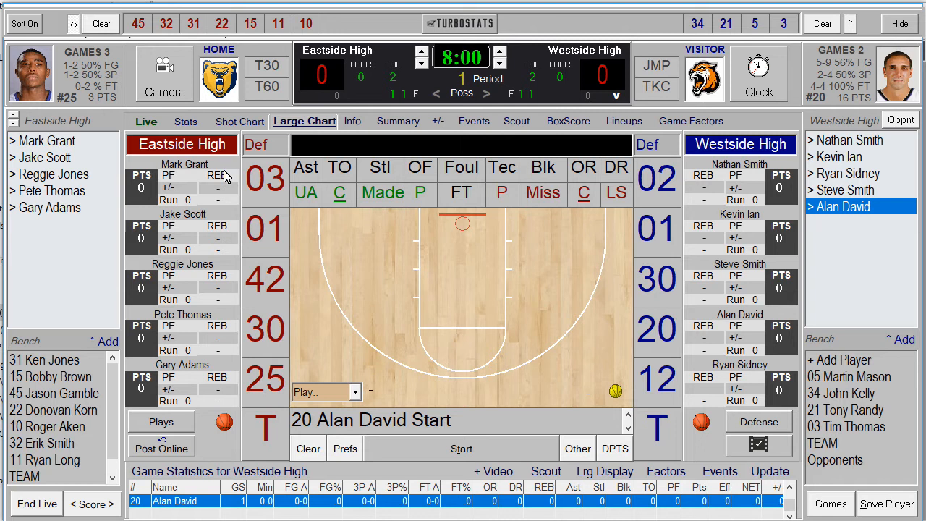
# - Show the player photos beside both lineups and hide them again
pyautogui.click(24, 75)
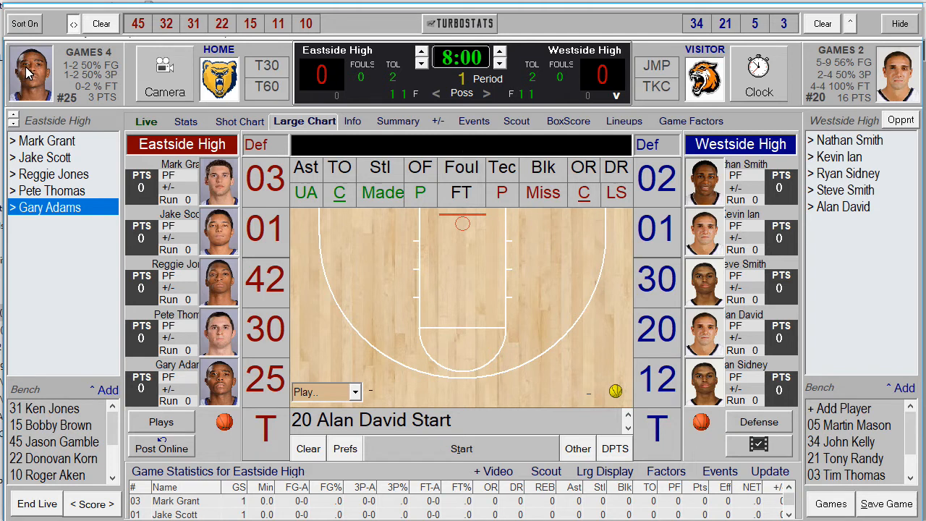
pyautogui.click(27, 72)
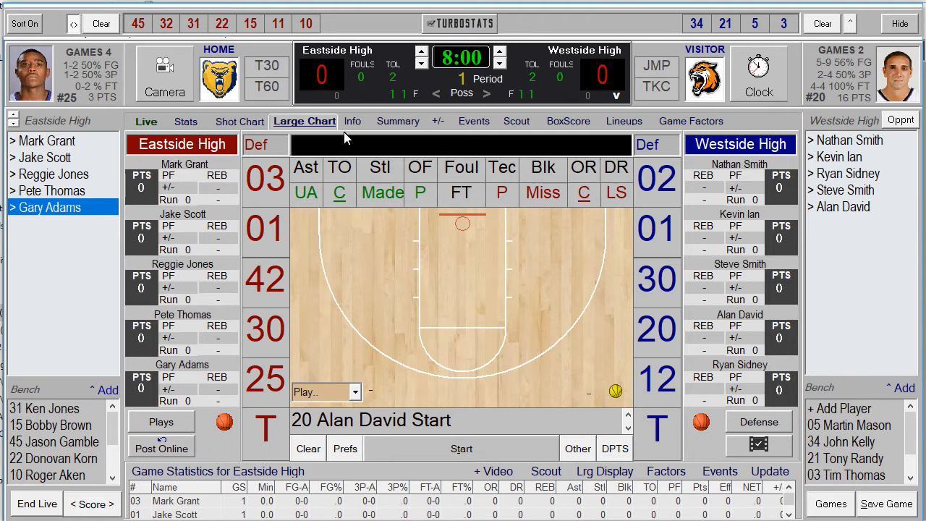
# - Start the game clock and record a missed 3-point shot by Westside's 02, rebounded by Eastside's 01
pyautogui.click(455, 449)
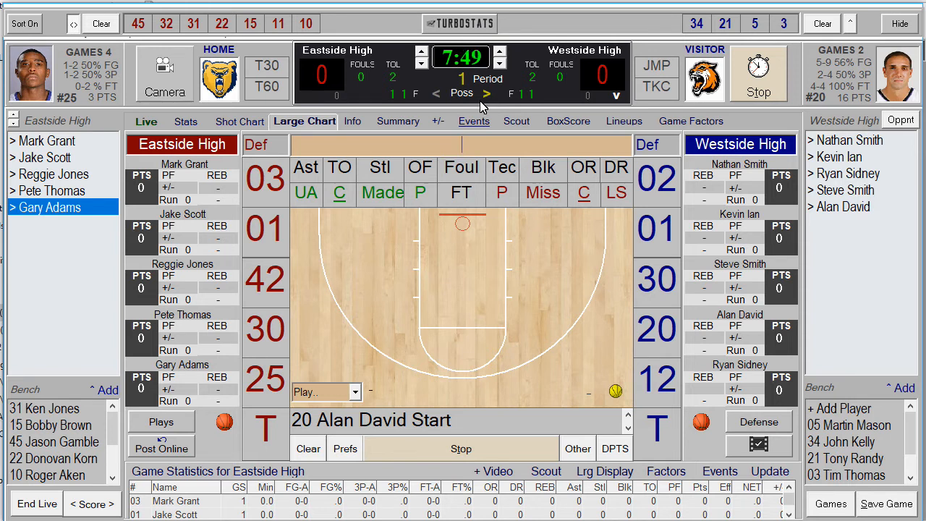
pyautogui.click(607, 288)
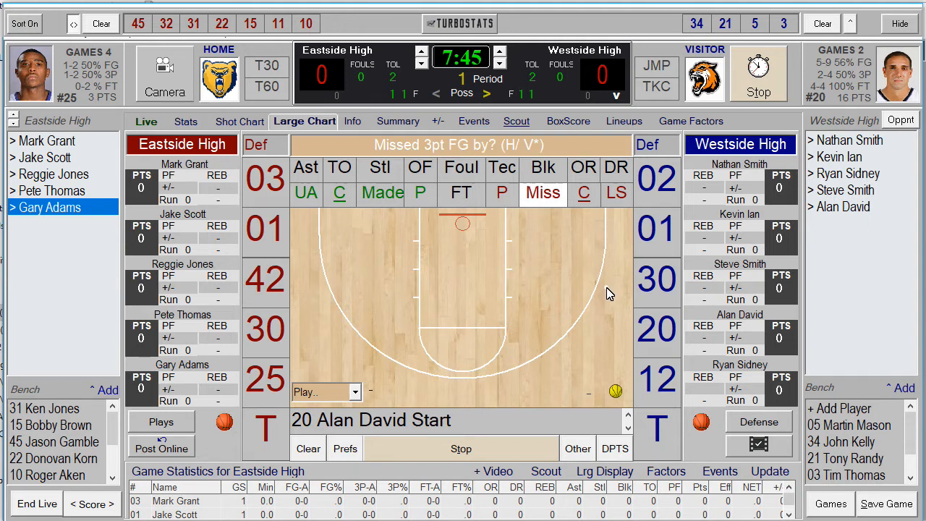
pyautogui.click(664, 185)
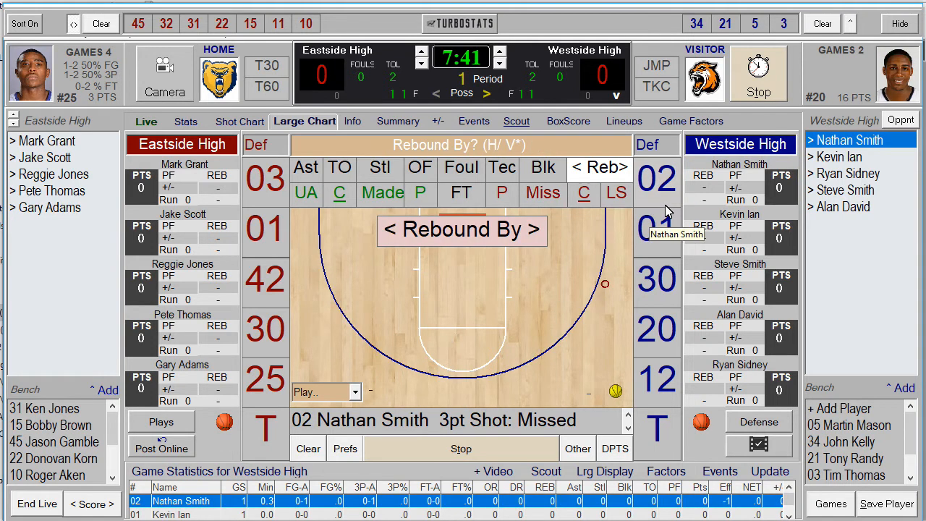
pyautogui.click(272, 231)
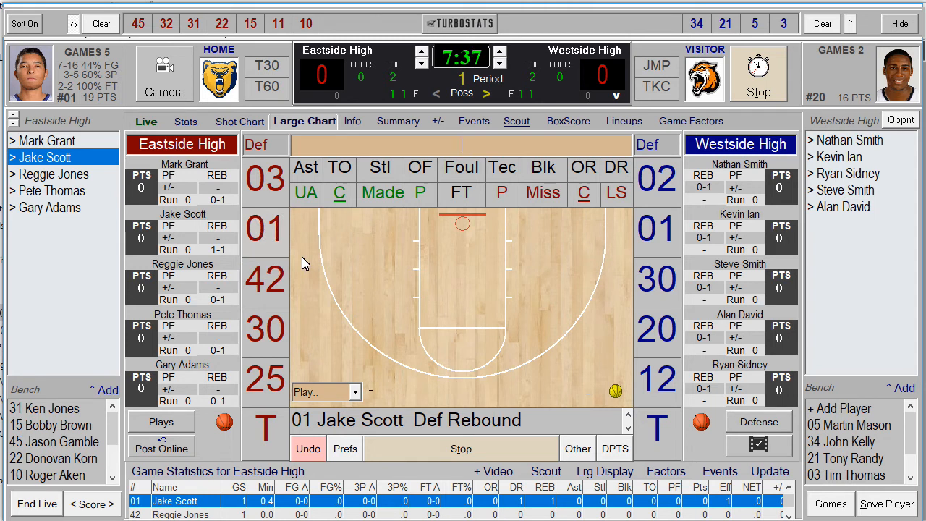
# - Record a made 2-point shot by Eastside's 42 outside the lane, assisted by Eastside's 01
pyautogui.click(265, 282)
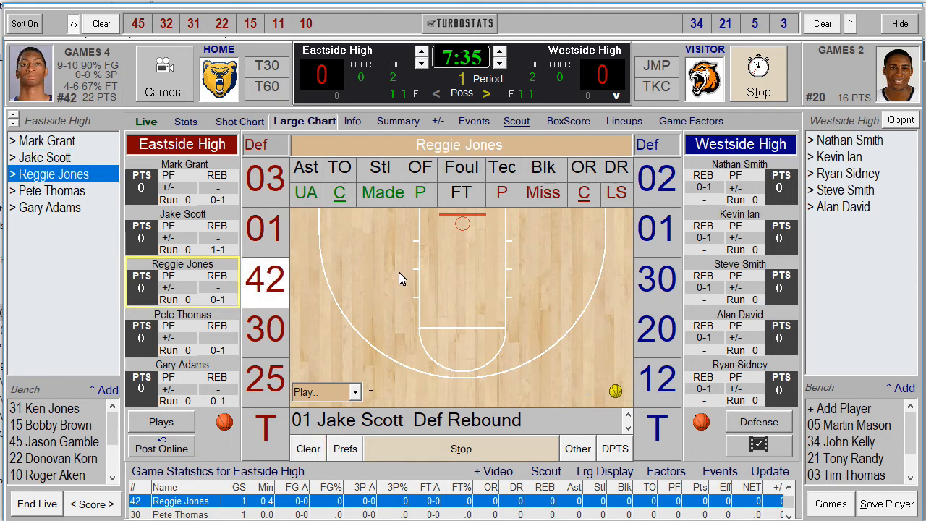
pyautogui.click(398, 272)
pyautogui.click(383, 194)
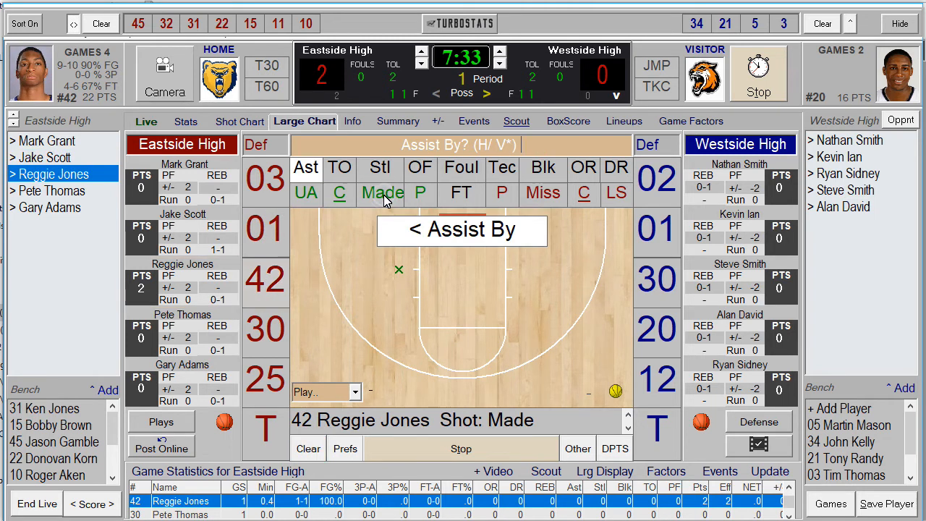
pyautogui.click(262, 230)
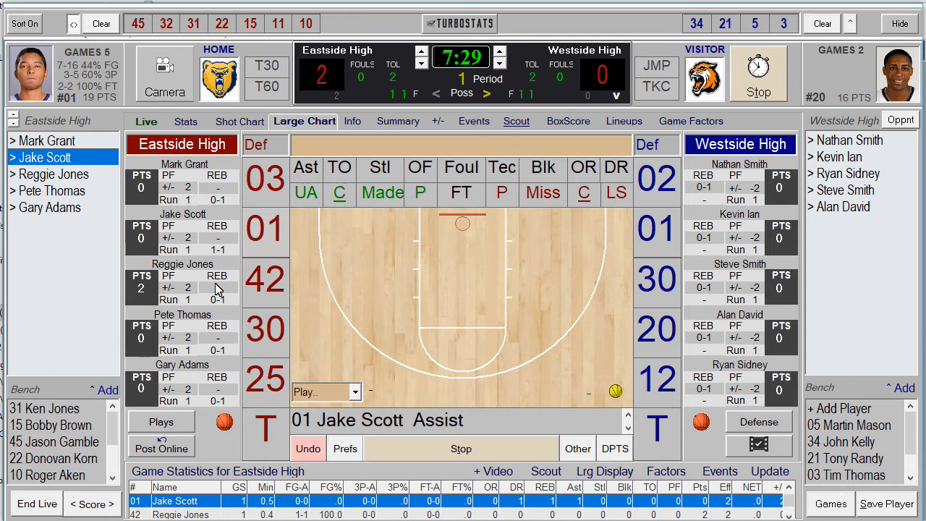
# - Record a made 2-point shot by Eastside's 03 just inside the three-point line, without an assist
pyautogui.rightClick(599, 253)
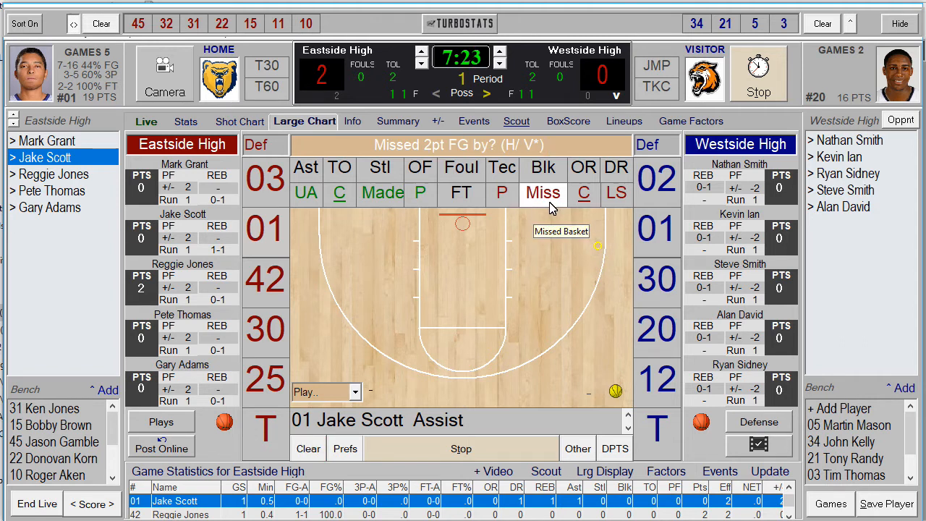
pyautogui.click(380, 192)
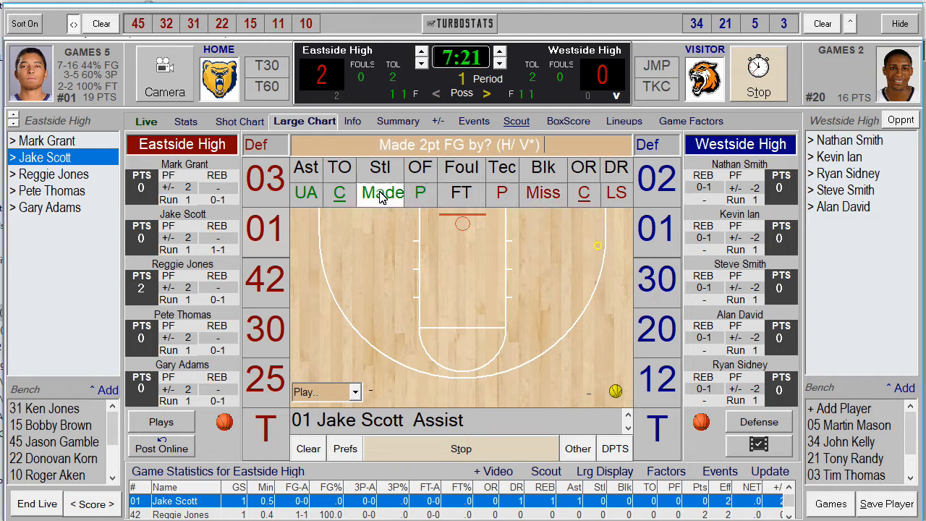
pyautogui.click(263, 185)
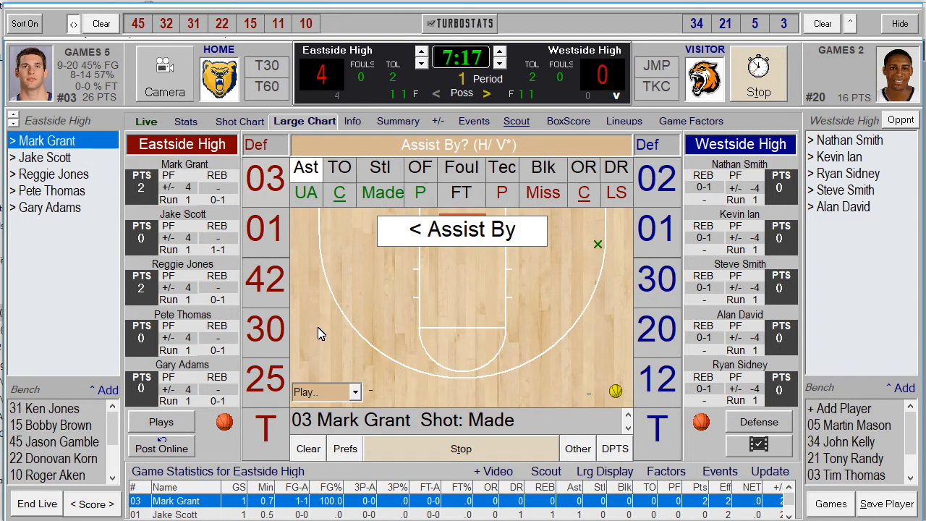
pyautogui.click(479, 233)
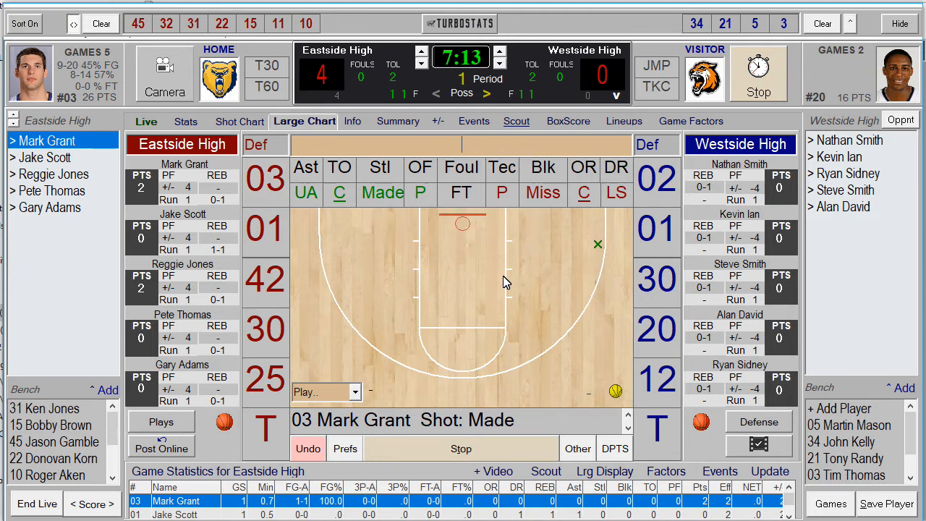
# - Record a made unassisted dunk at the basket by Eastside's 25
pyautogui.click(306, 193)
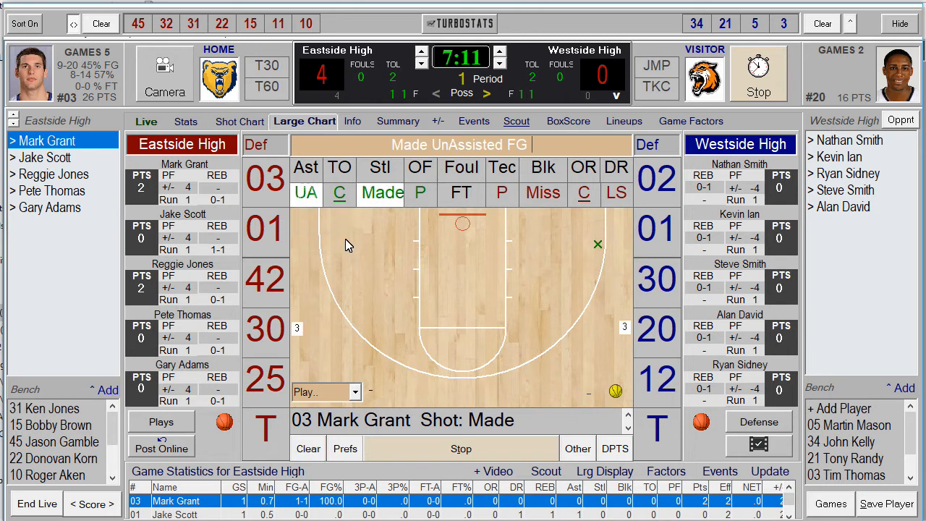
pyautogui.click(468, 228)
pyautogui.click(263, 379)
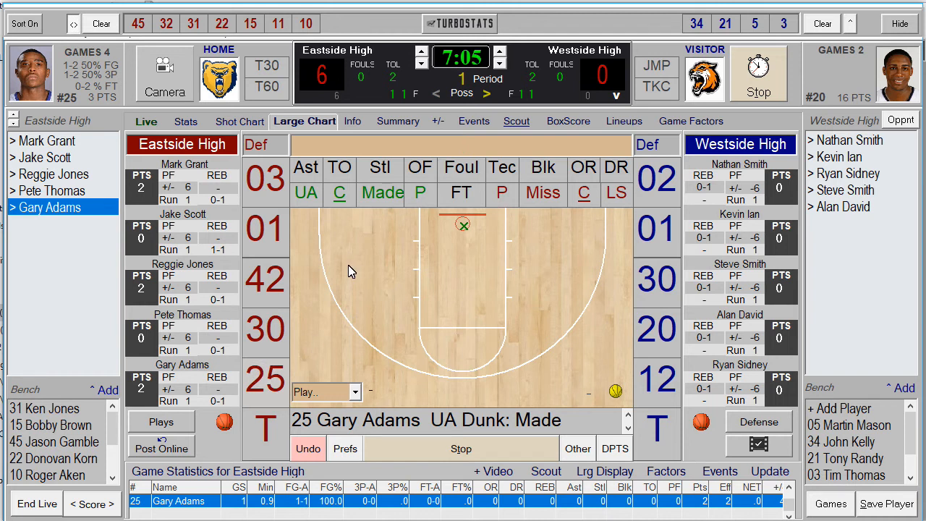
# - Record a steal by Westside's 01 and charge the stolen-ball turnover to Eastside's 01
pyautogui.click(381, 172)
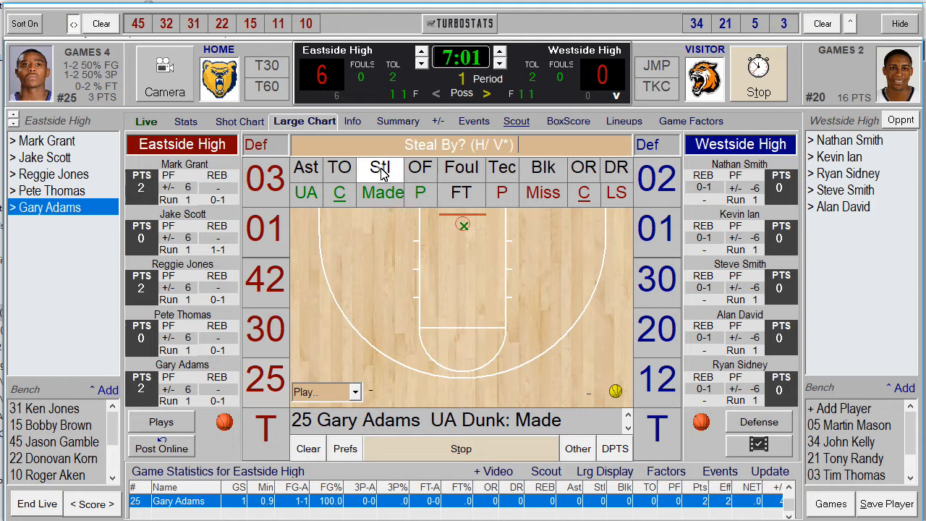
pyautogui.click(663, 238)
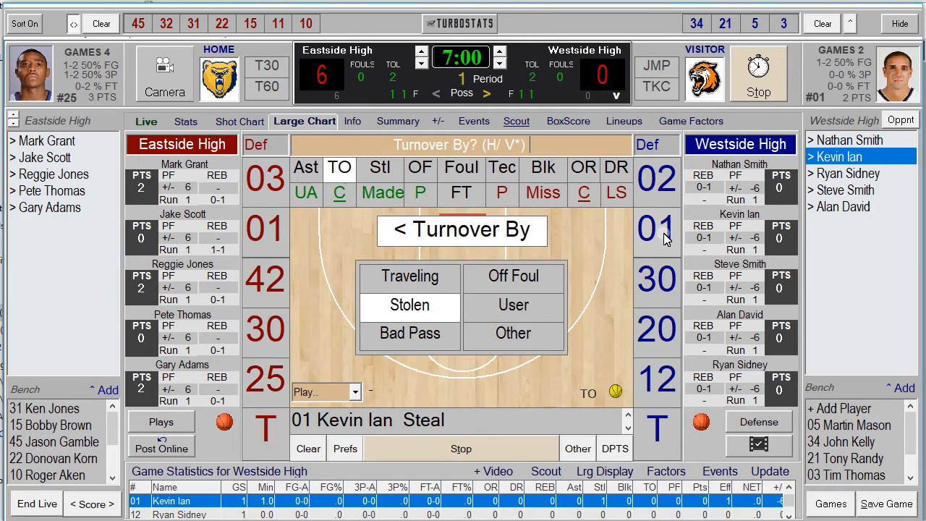
pyautogui.click(271, 239)
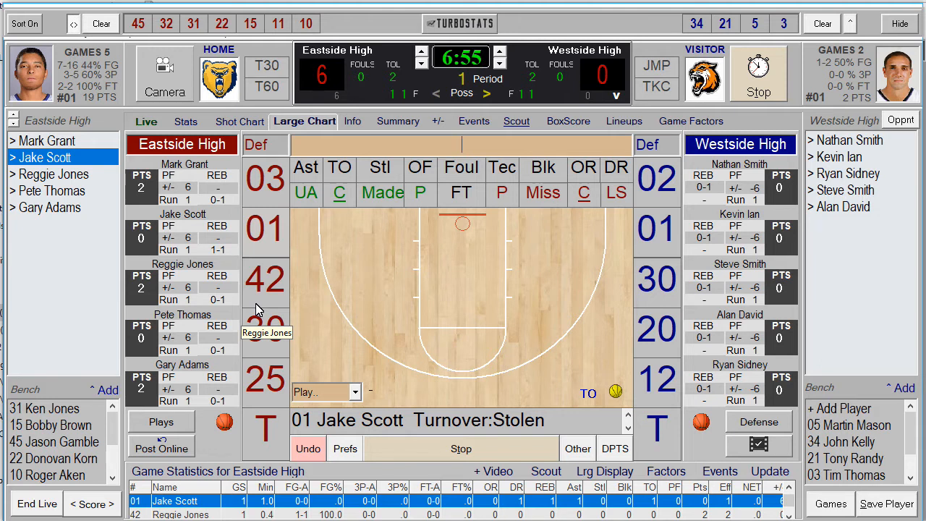
# - Record a charge taken by Eastside's 03 against Westside's 20, and a foul by Eastside's 30
pyautogui.click(655, 94)
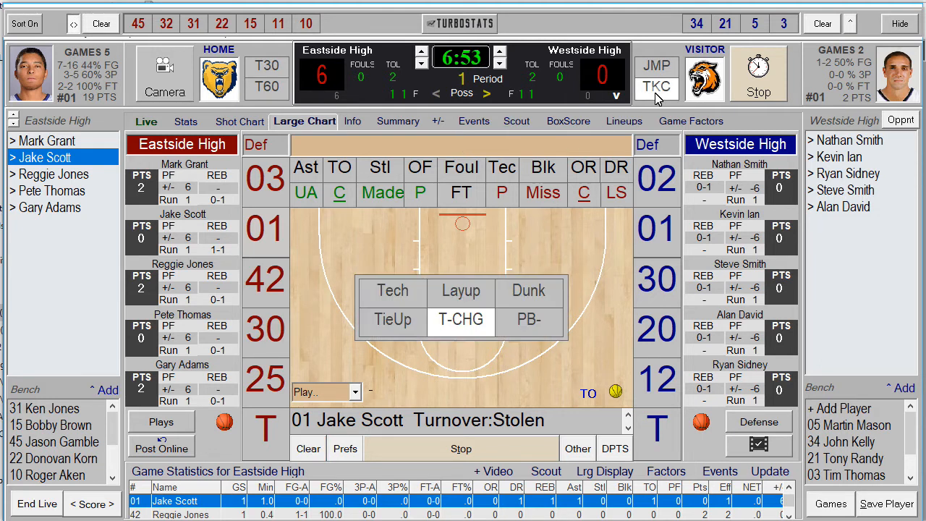
pyautogui.click(270, 189)
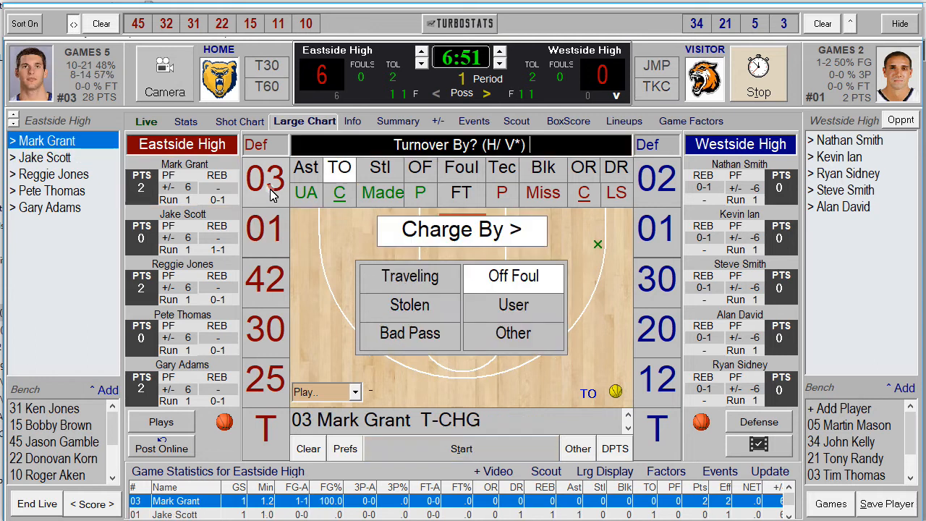
pyautogui.click(664, 344)
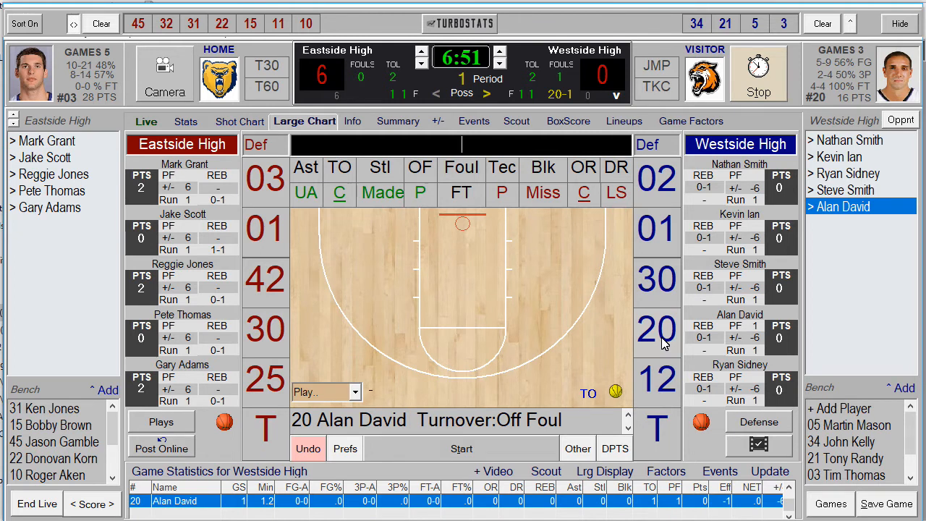
pyautogui.click(463, 171)
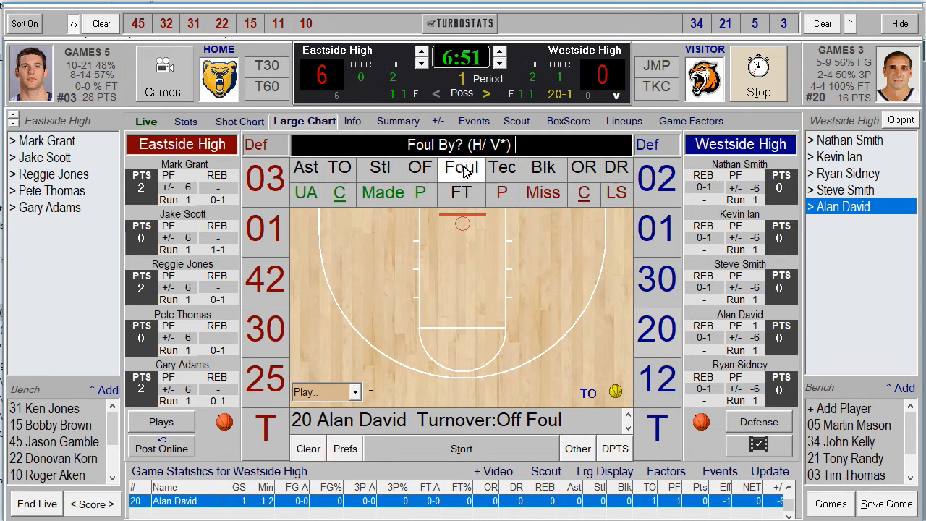
pyautogui.click(262, 337)
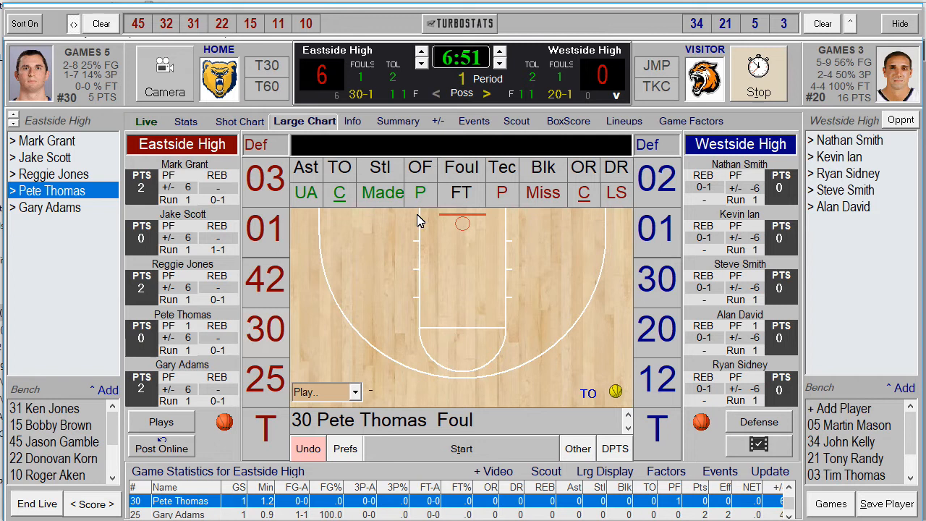
# - Record three free throws for Eastside's 03 as one made and two missed, with the rebound by Westside's 20
pyautogui.click(465, 194)
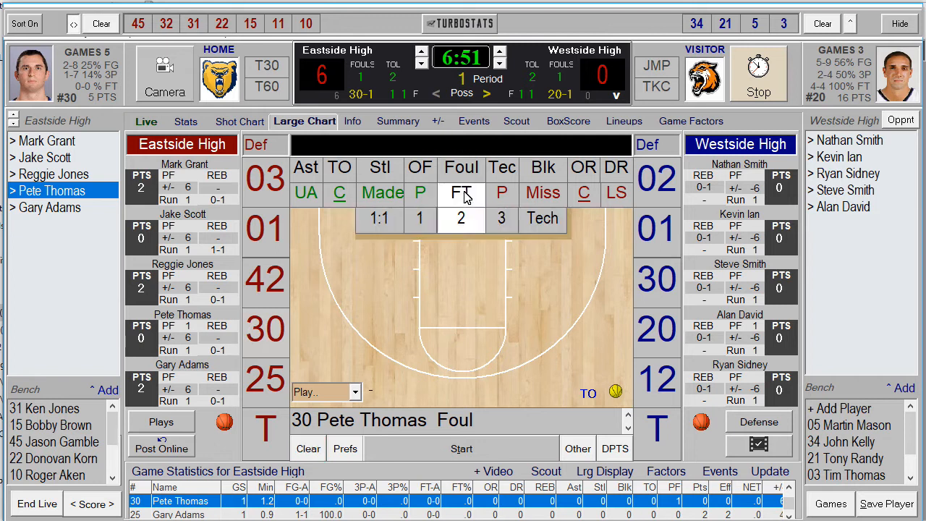
pyautogui.click(499, 224)
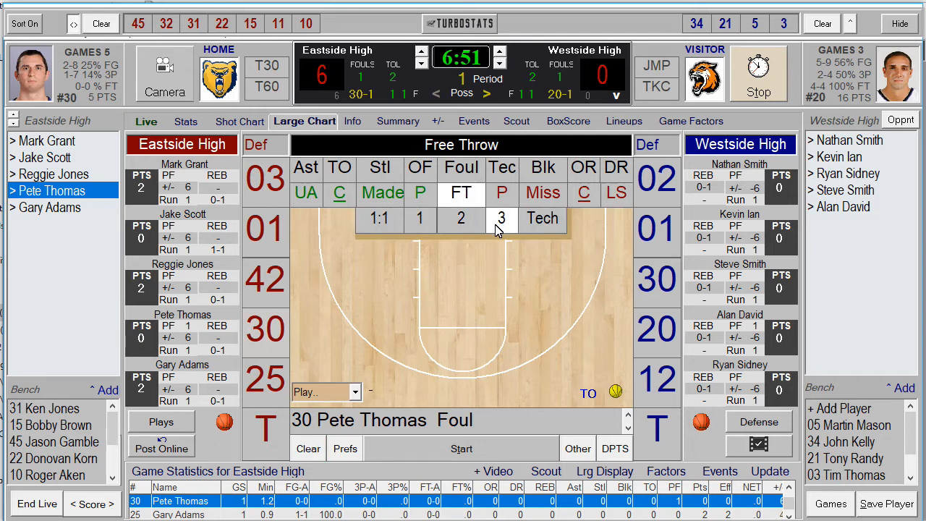
pyautogui.click(264, 178)
pyautogui.click(384, 194)
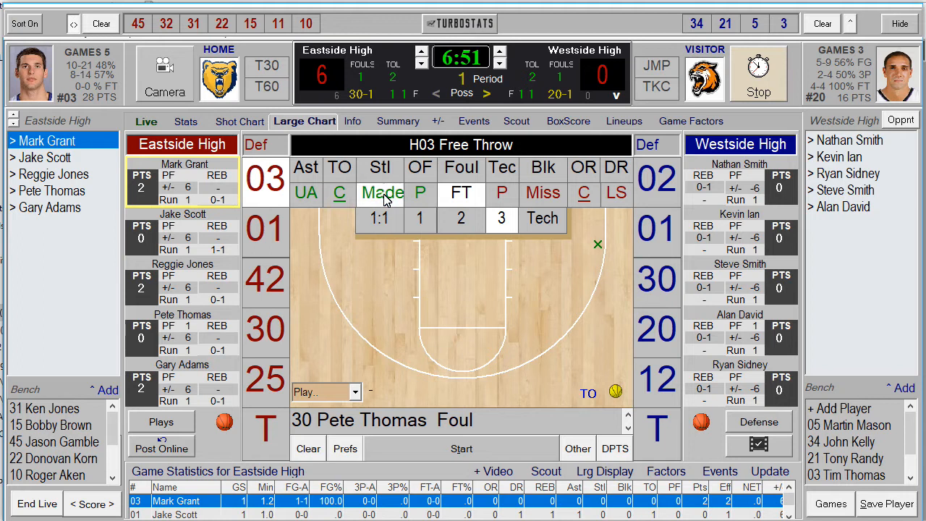
pyautogui.click(548, 199)
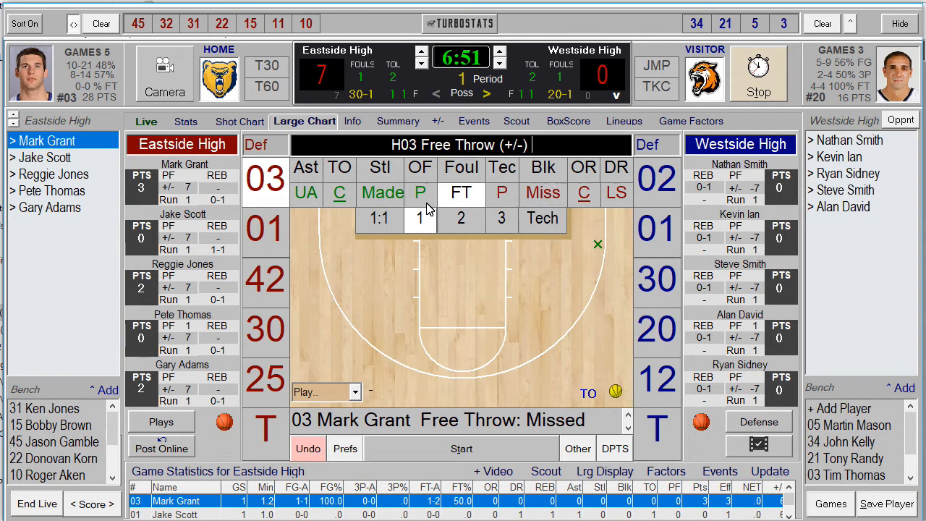
pyautogui.click(548, 199)
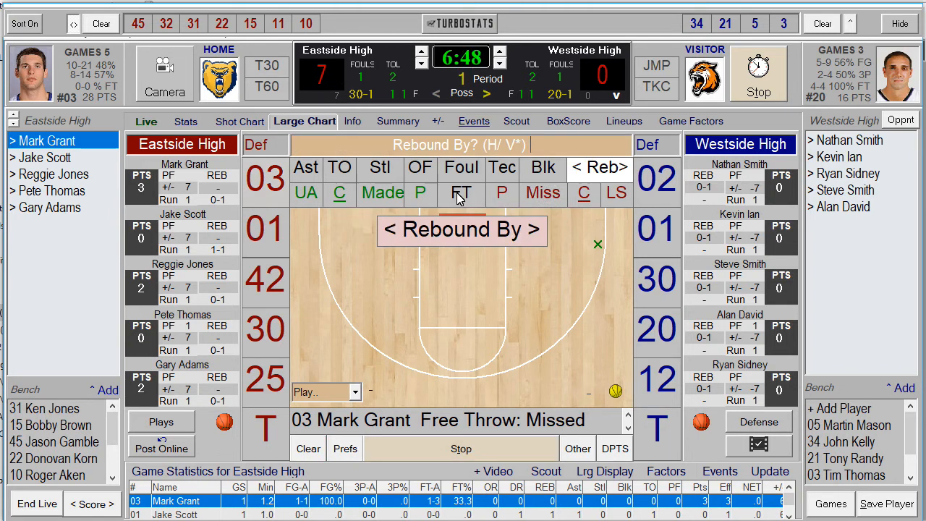
pyautogui.click(658, 329)
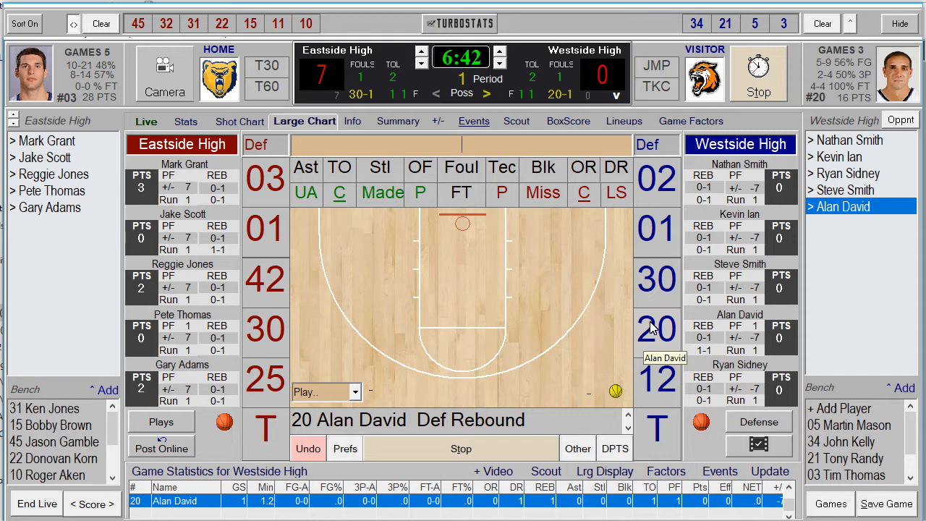
# - Put Eastside bench players 10 and 32 on standby for substitution
pyautogui.click(306, 24)
pyautogui.click(165, 24)
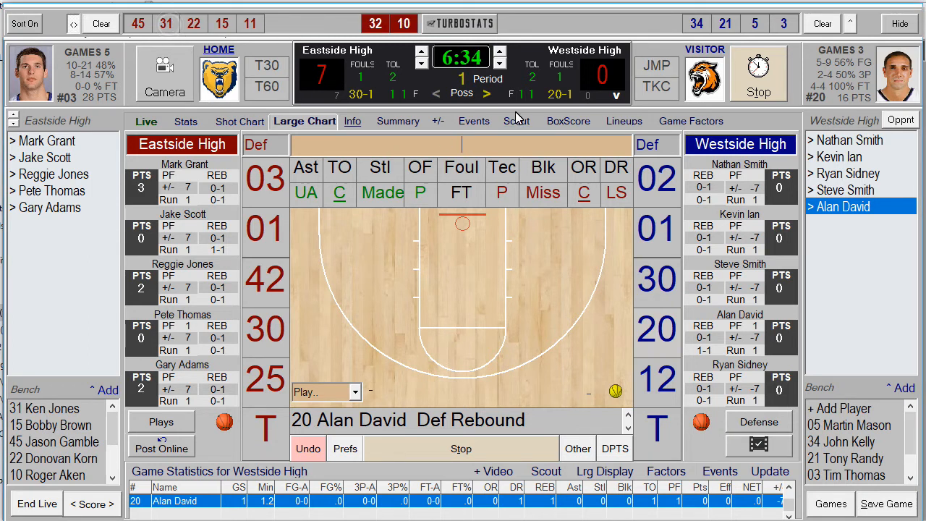
# - Record a made 3-point shot by Eastside's 01 beyond the arc, assisted by Eastside's 03
pyautogui.click(265, 229)
pyautogui.click(369, 195)
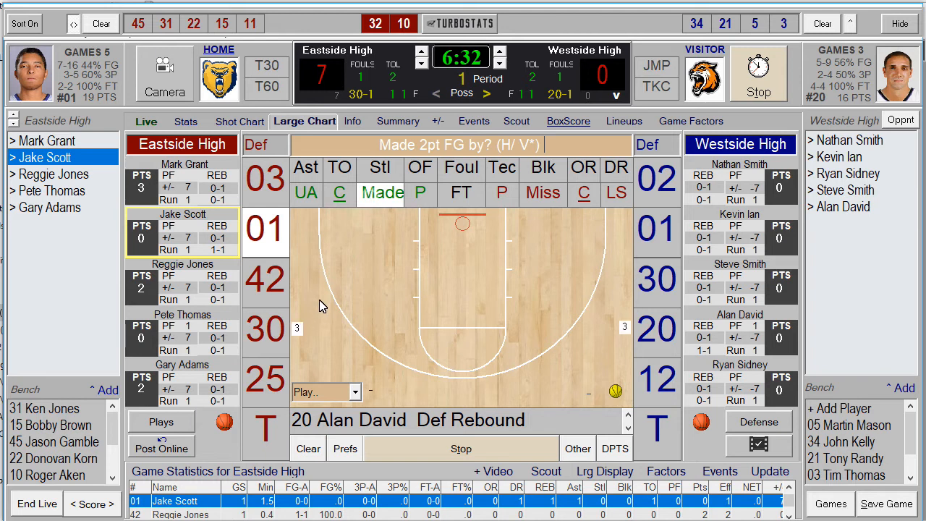
pyautogui.click(318, 304)
pyautogui.click(264, 187)
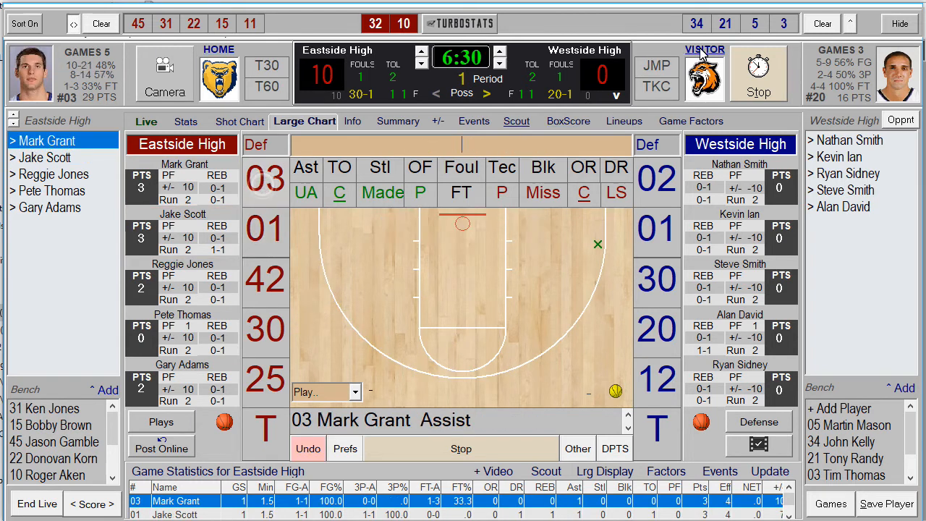
# - Put Westside bench players 21 and 5 on standby for substitution, and record a foul by Eastside's 03
pyautogui.click(724, 24)
pyautogui.click(755, 24)
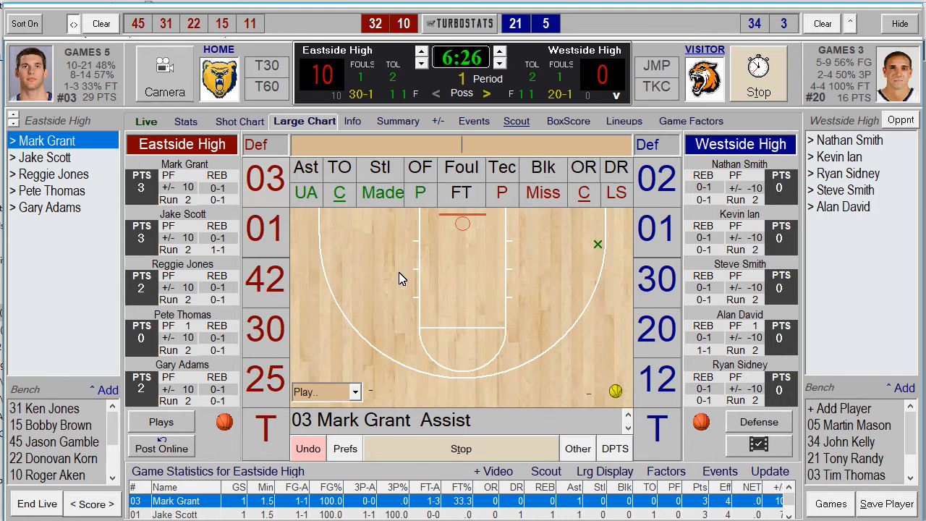
pyautogui.click(458, 174)
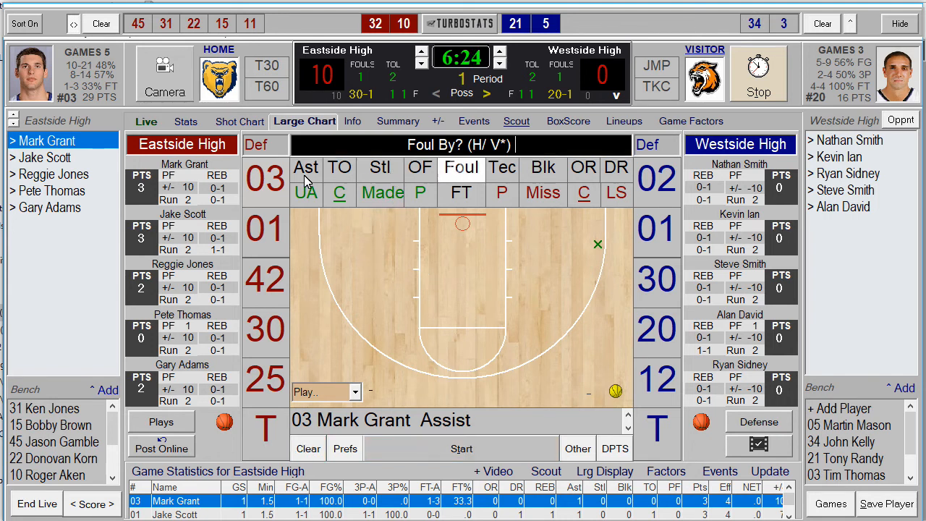
pyautogui.click(265, 179)
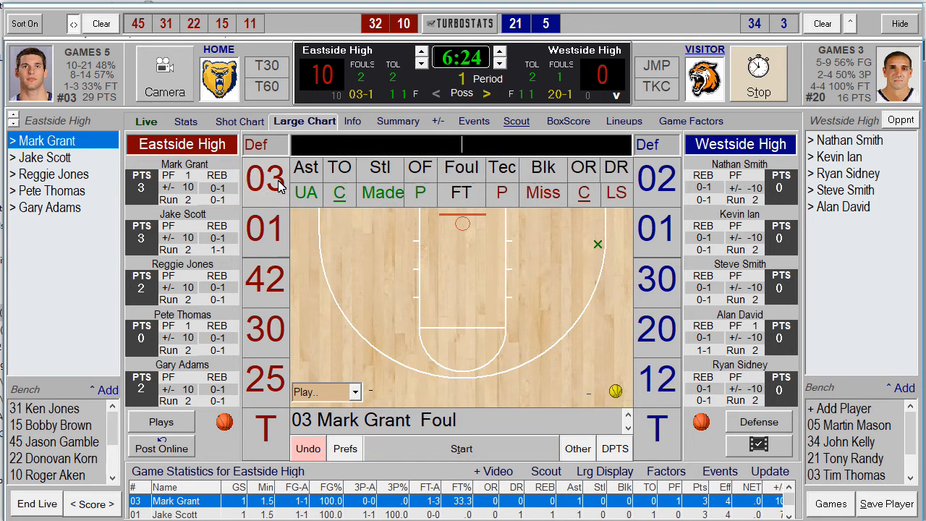
# - Substitute the standby players: Eastside's 32 for 03 and 10 for 42, Westside's 21 for 02 and 05 for 30
pyautogui.click(278, 185)
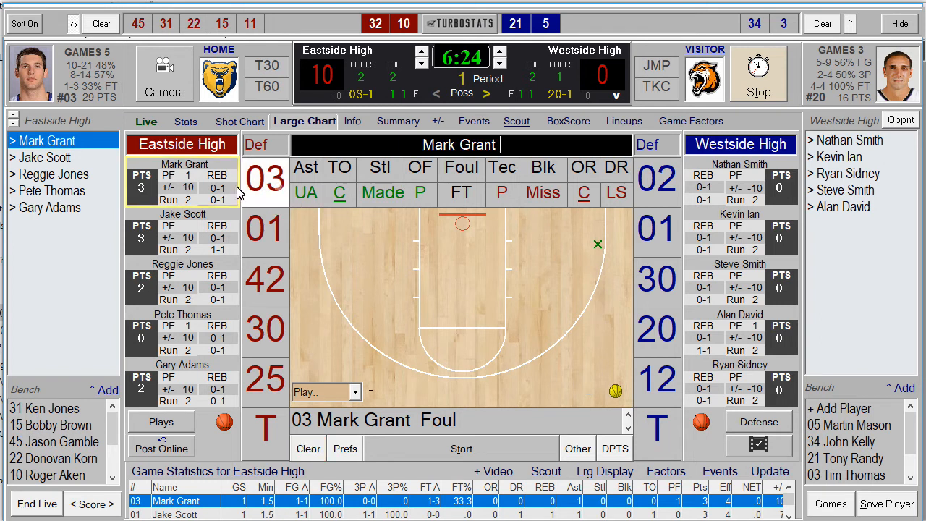
pyautogui.click(271, 292)
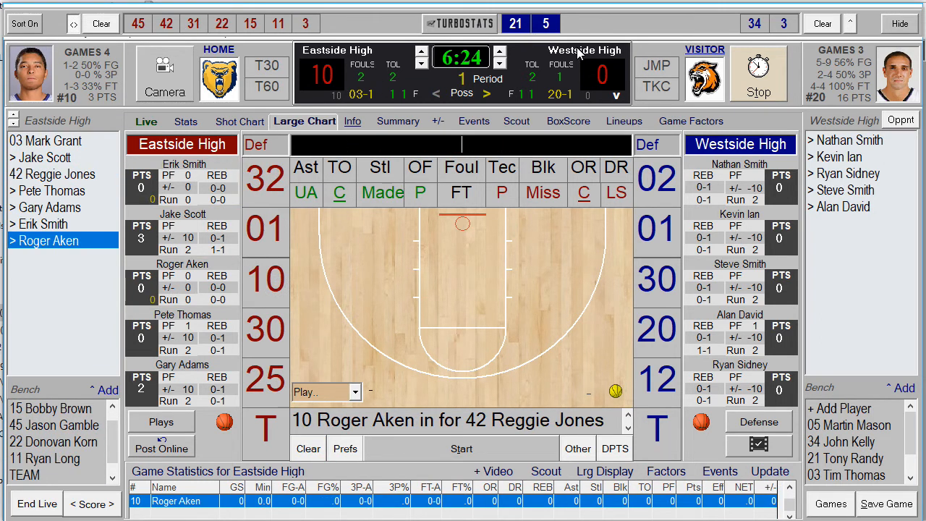
pyautogui.click(653, 195)
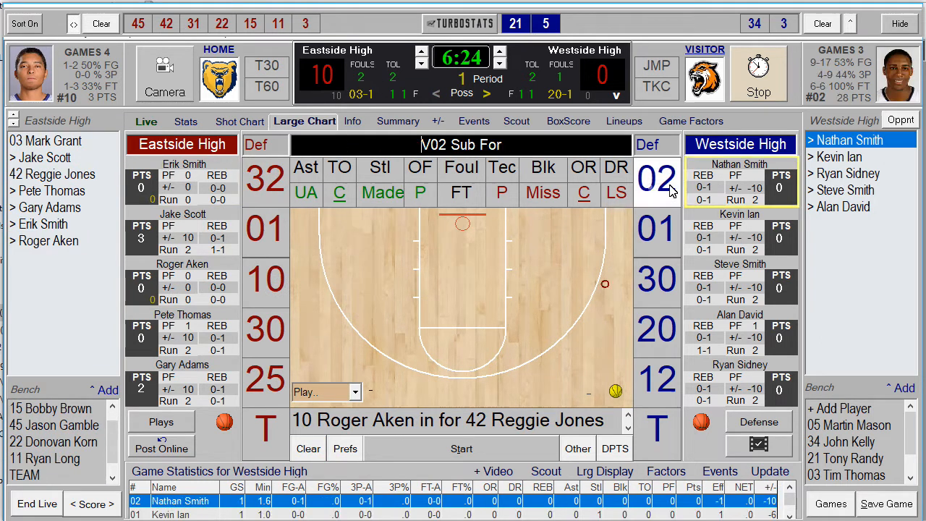
pyautogui.click(662, 287)
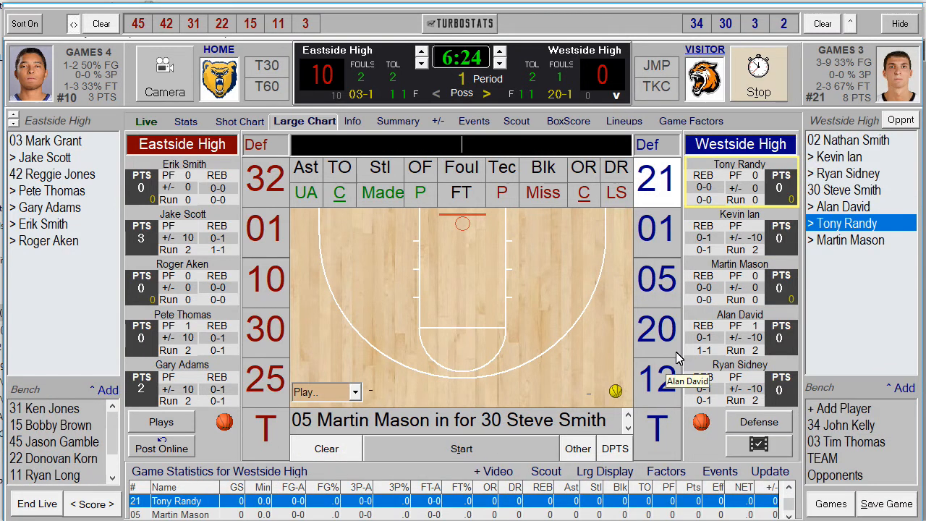
# - Show the quick substitution grids for both teams and bring Westside's 02 back in for 21
pyautogui.click(463, 27)
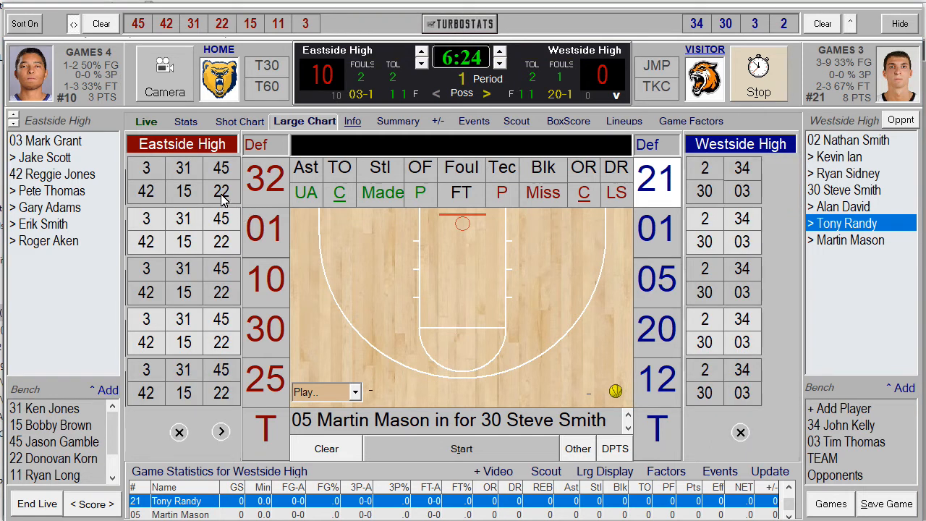
pyautogui.click(706, 168)
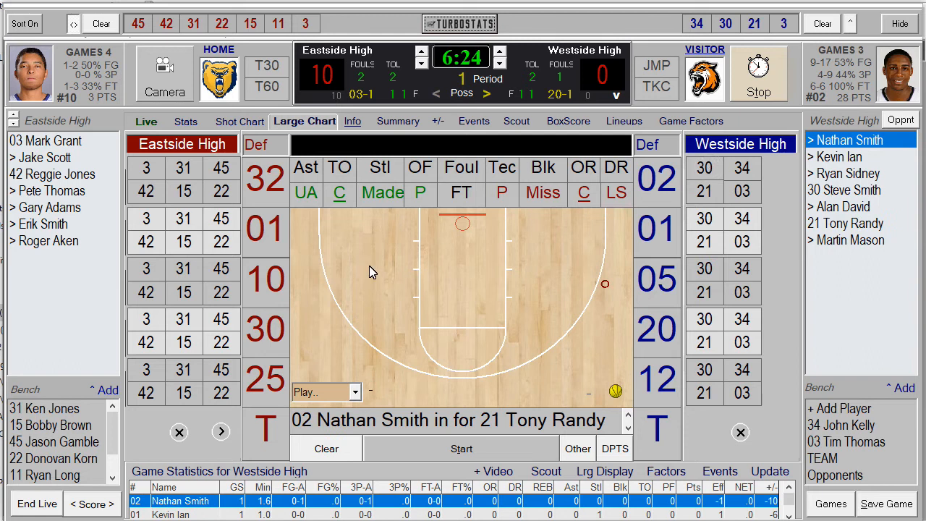
# - Substitute Eastside's 45 for 10, 15 for 25 and 31 for 01
pyautogui.click(220, 269)
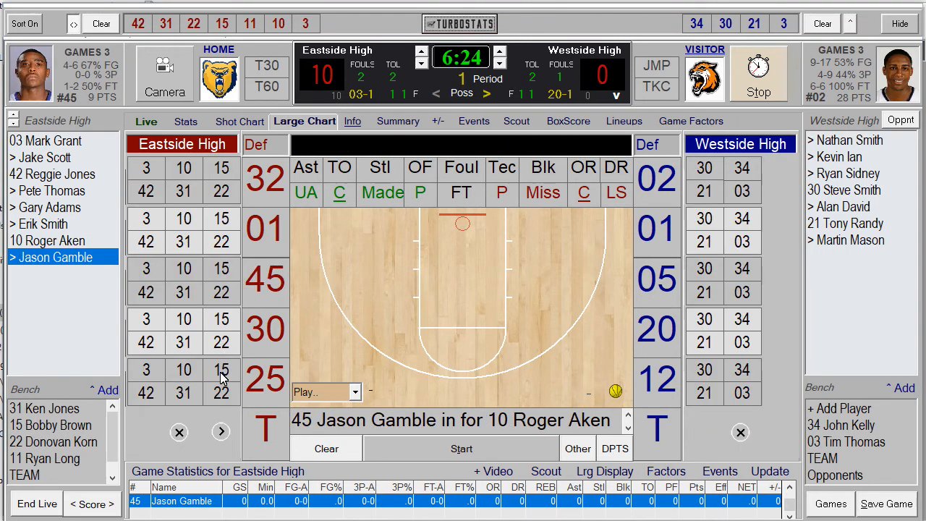
pyautogui.click(220, 376)
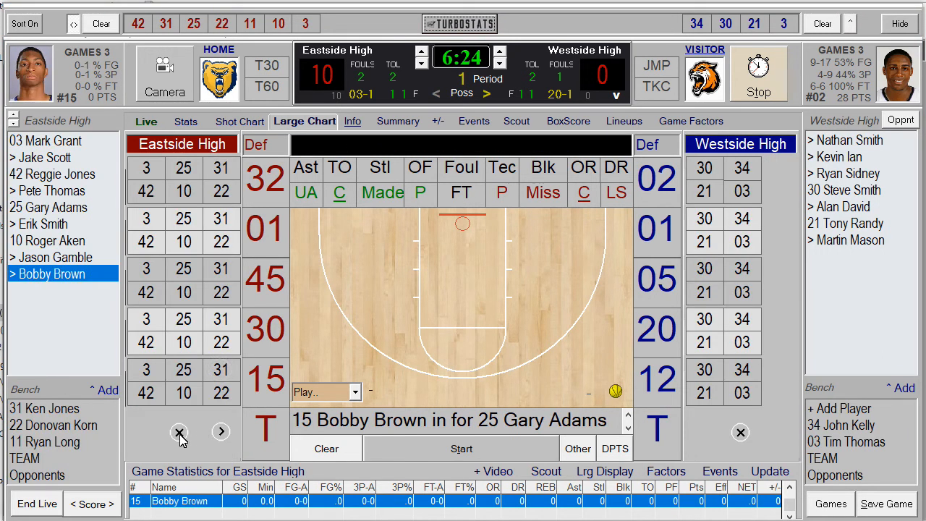
pyautogui.click(180, 434)
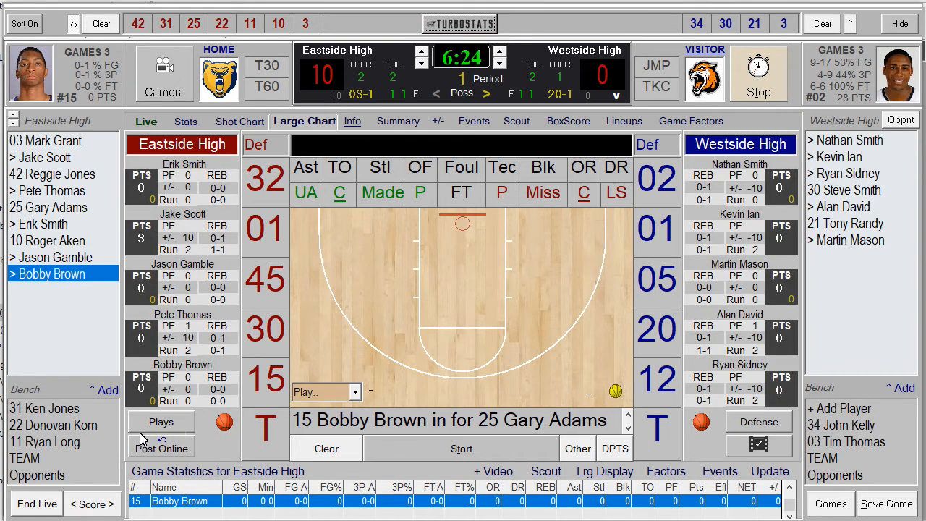
pyautogui.moveTo(34, 410); pyautogui.dragTo(252, 232)
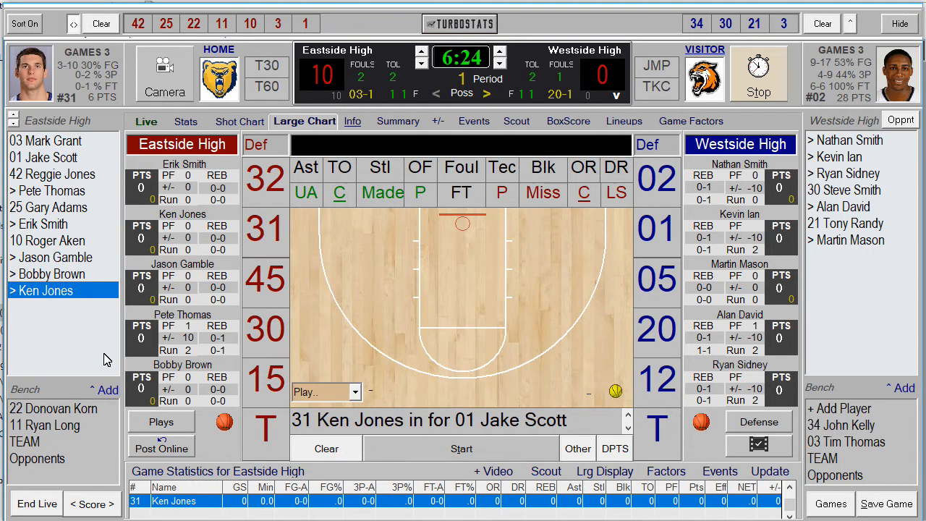
# - Undo the last three Eastside substitutions, those of 31, 15 and 45
pyautogui.click(353, 451)
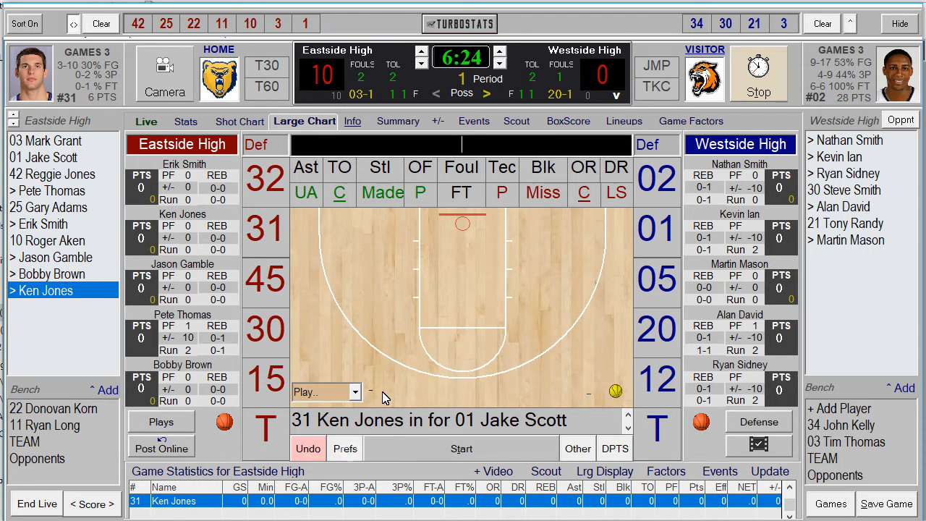
pyautogui.click(314, 451)
pyautogui.click(314, 451)
pyautogui.click(314, 451)
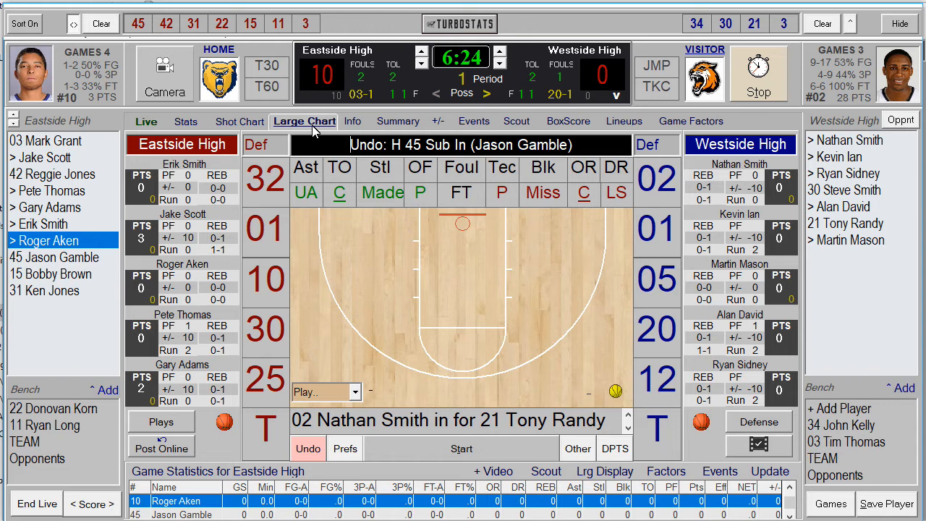
# - Edit the 6:33 assist in the event log so that it is credited to Eastside's 42
pyautogui.click(470, 120)
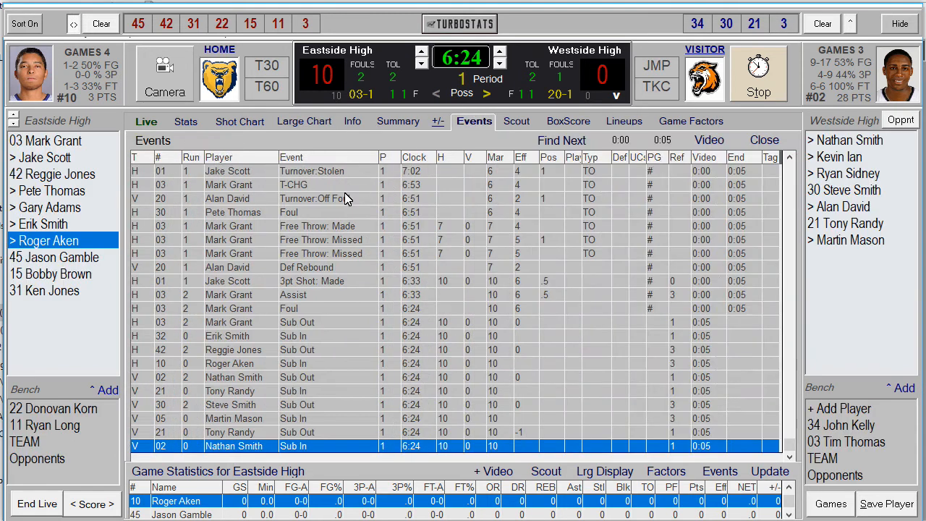
pyautogui.doubleClick(306, 294)
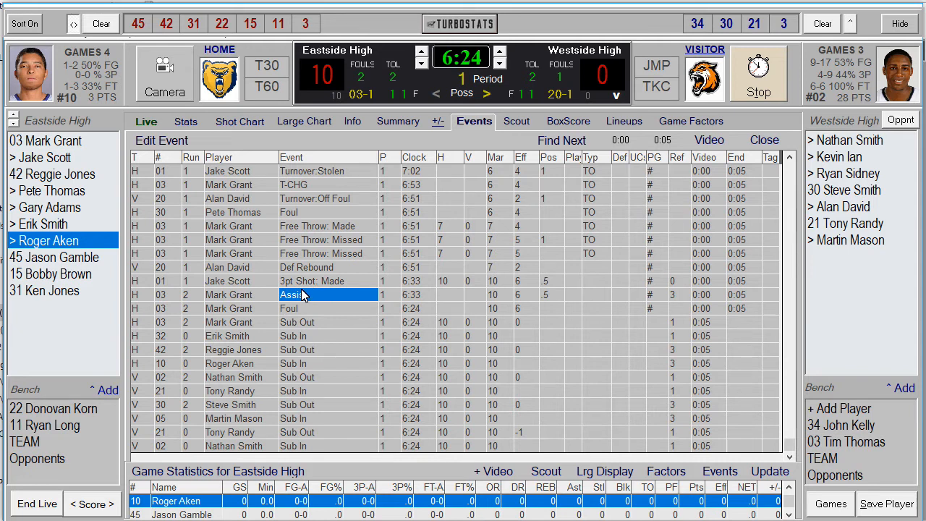
pyautogui.click(166, 142)
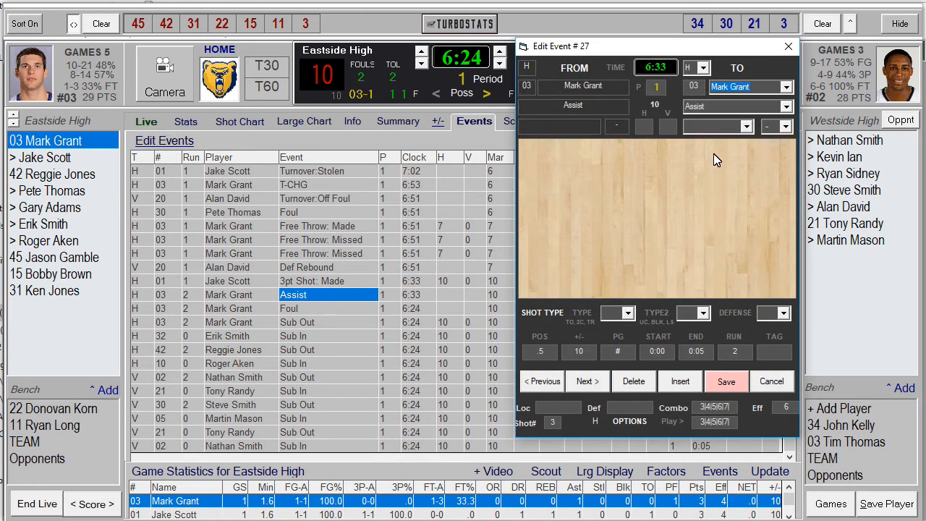
pyautogui.click(786, 87)
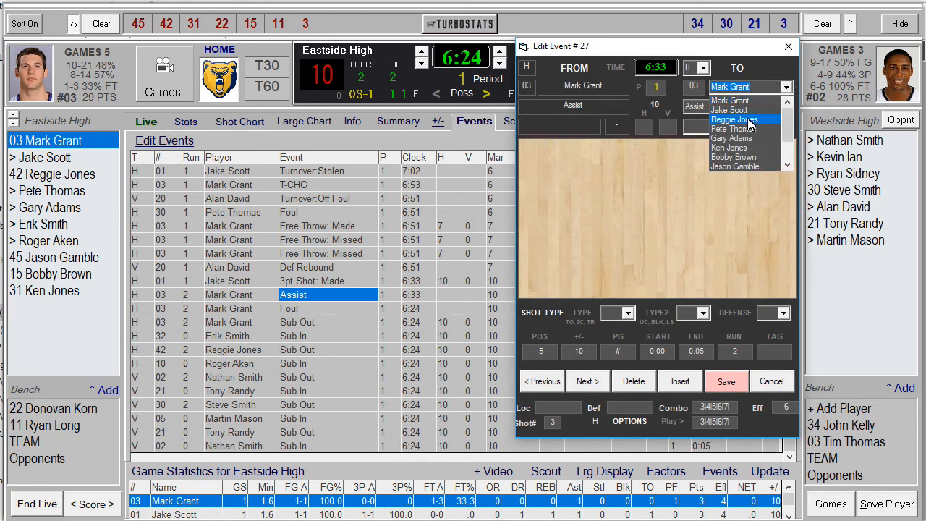
pyautogui.click(747, 120)
pyautogui.click(725, 381)
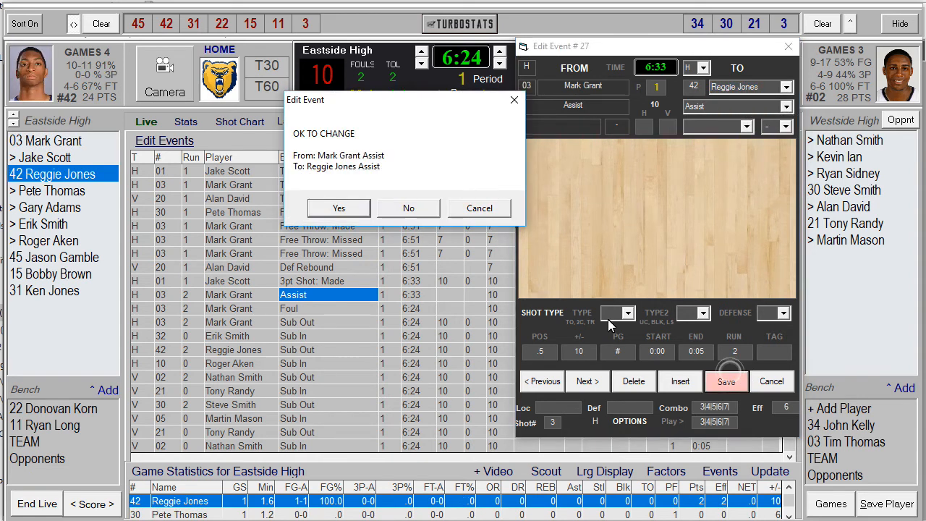
pyautogui.click(338, 208)
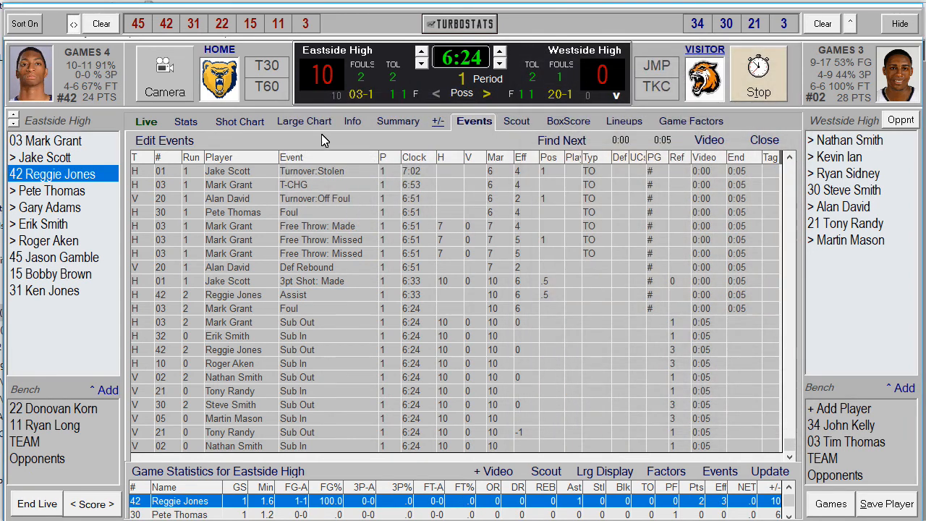
# - Return to the large shot chart and record a full timeout for Westside High
pyautogui.click(309, 122)
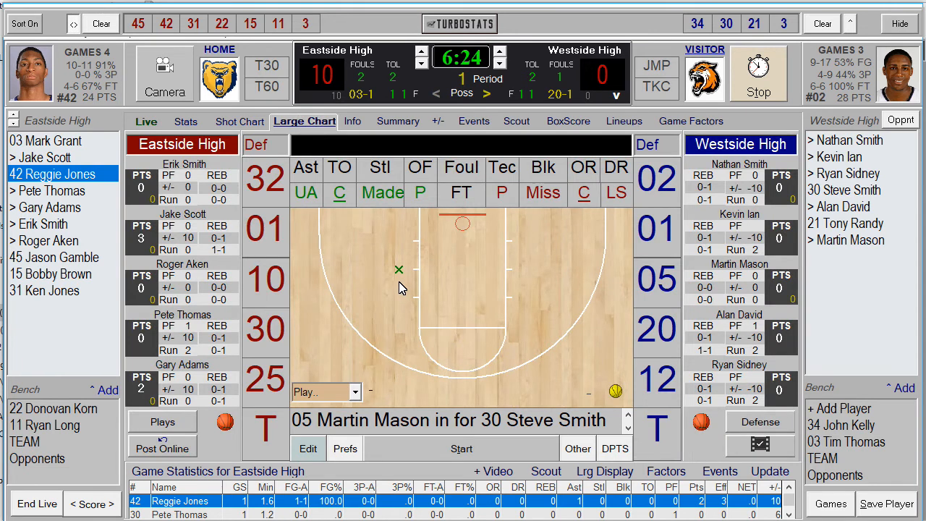
pyautogui.click(268, 88)
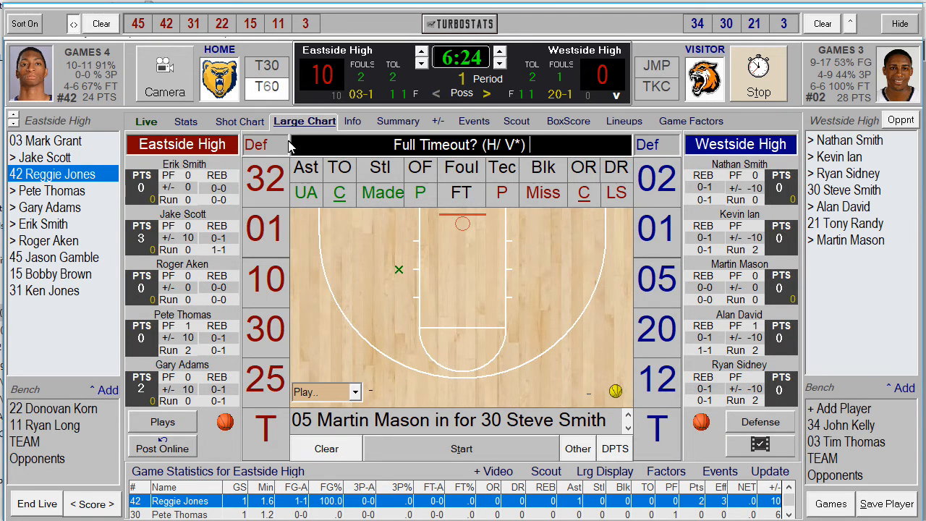
pyautogui.click(662, 430)
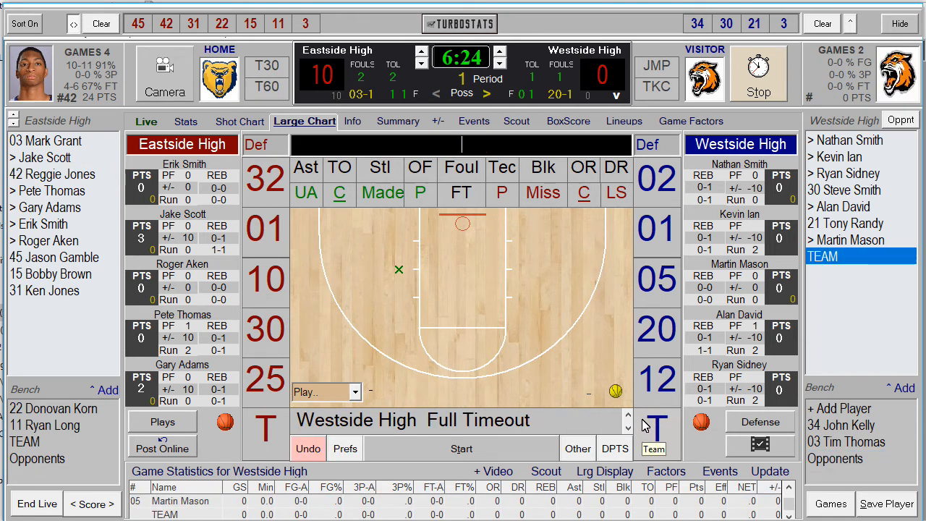
# - Record a missed shot by Eastside's 01 inside the arc, with the rebound credited to the Westside team
pyautogui.click(264, 233)
pyautogui.click(543, 193)
pyautogui.click(562, 237)
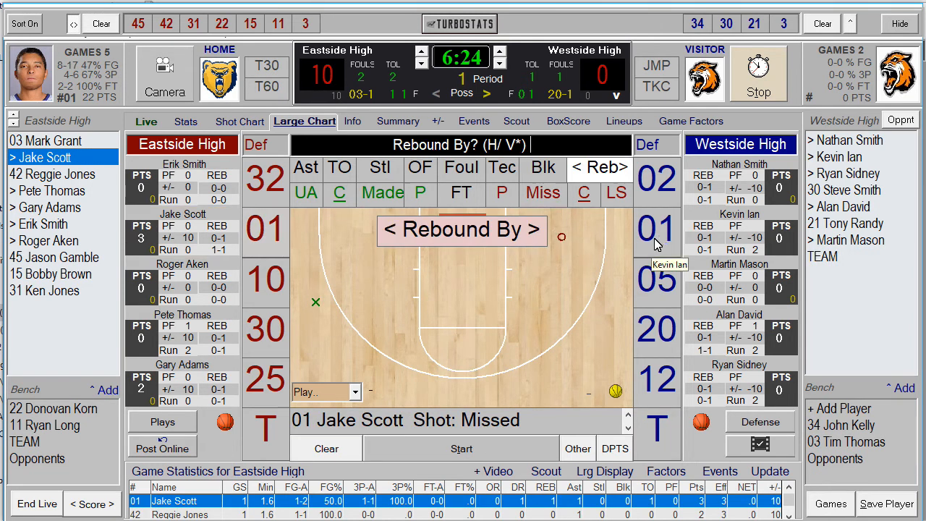
pyautogui.click(656, 437)
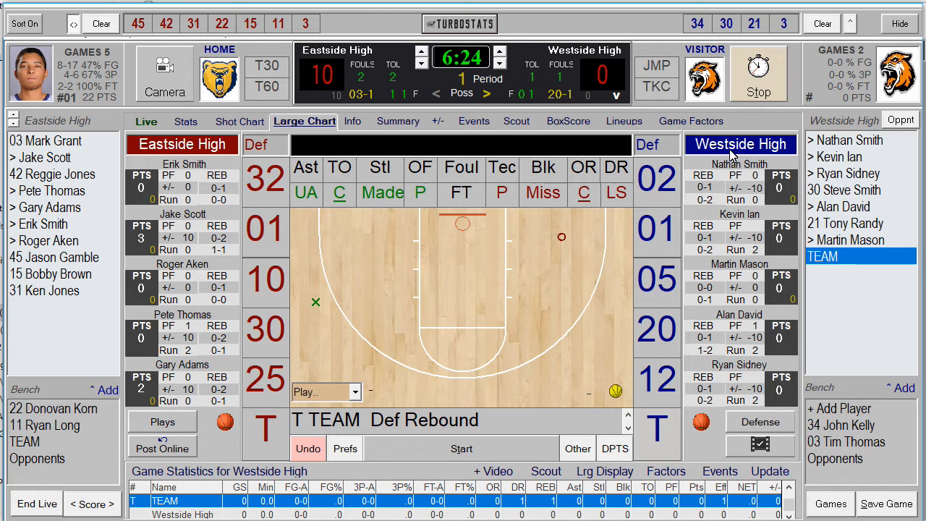
# - Review both teams' rosters and the player entry fields in the Lineup Editor
pyautogui.click(626, 123)
pyautogui.click(473, 292)
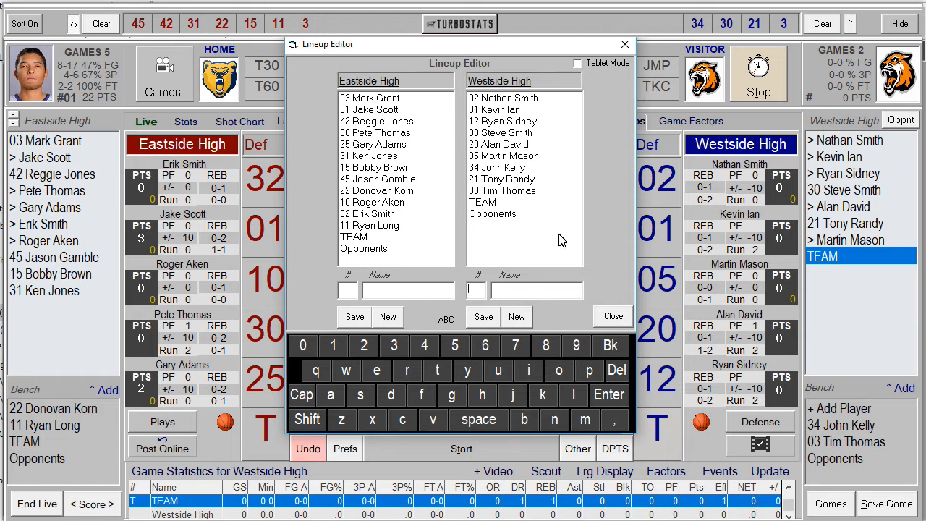
pyautogui.click(612, 320)
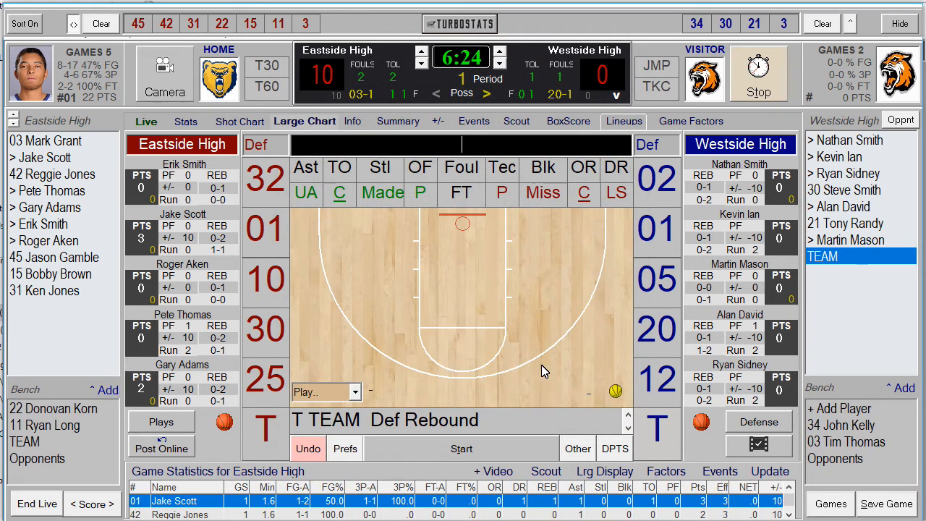
# - Review the game's box score and add the play-by-play to the report
pyautogui.click(564, 121)
pyautogui.moveTo(132, 144); pyautogui.dragTo(526, 489)
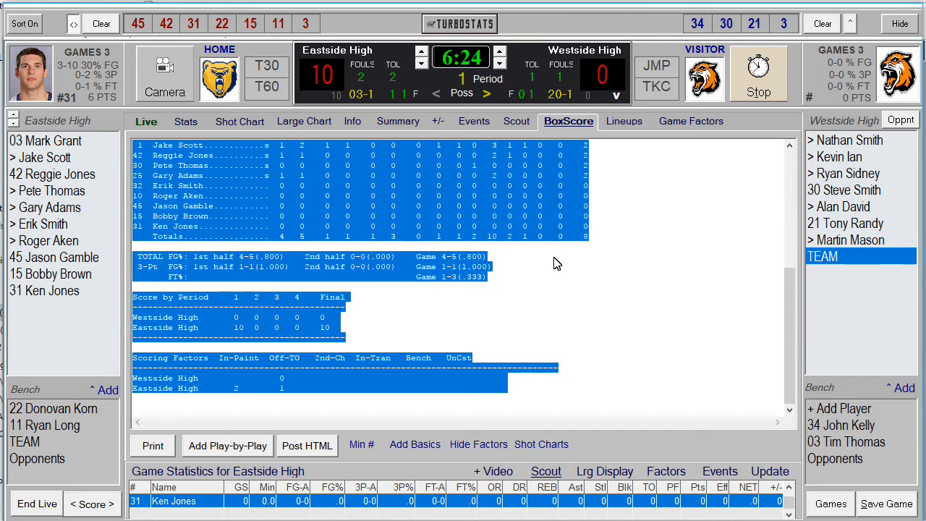
pyautogui.click(249, 445)
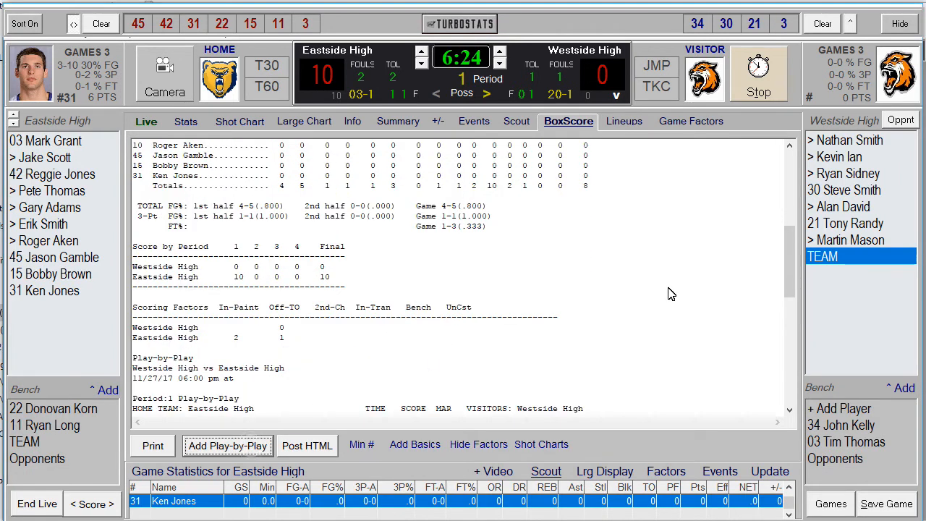
pyautogui.moveTo(793, 243); pyautogui.dragTo(792, 167)
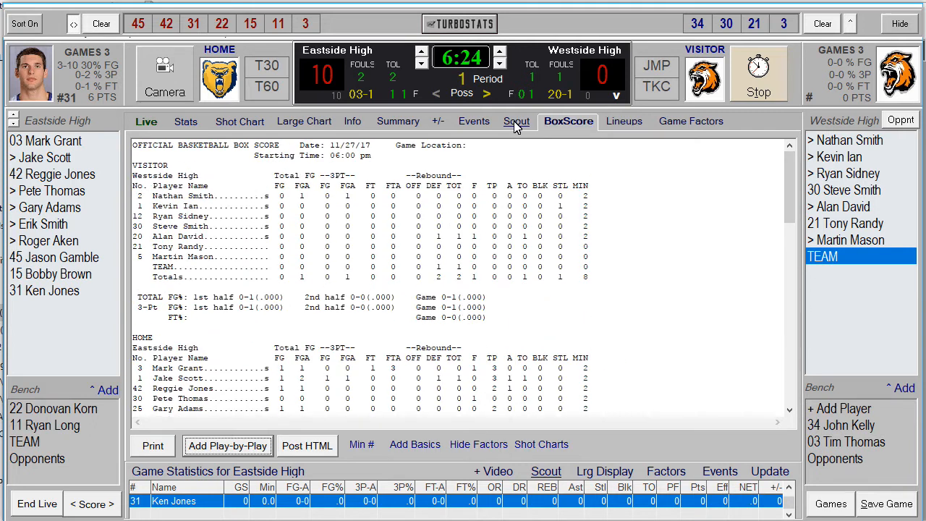
# - Return to the large shot chart and examine the options for posting the game online
pyautogui.click(297, 123)
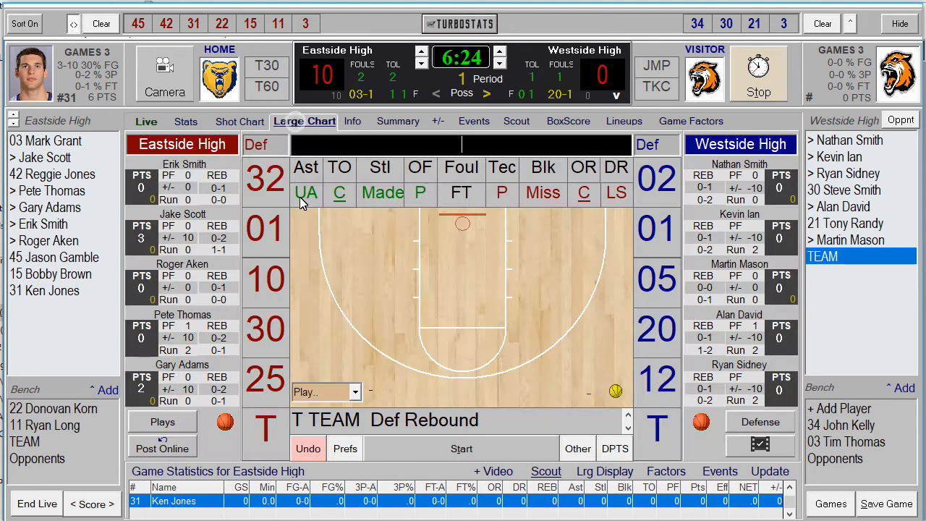
pyautogui.click(163, 447)
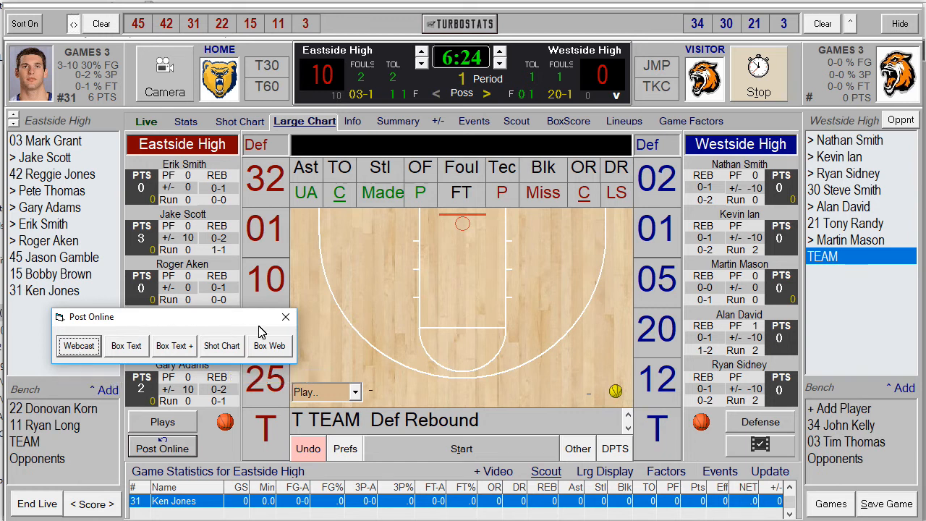
pyautogui.click(285, 317)
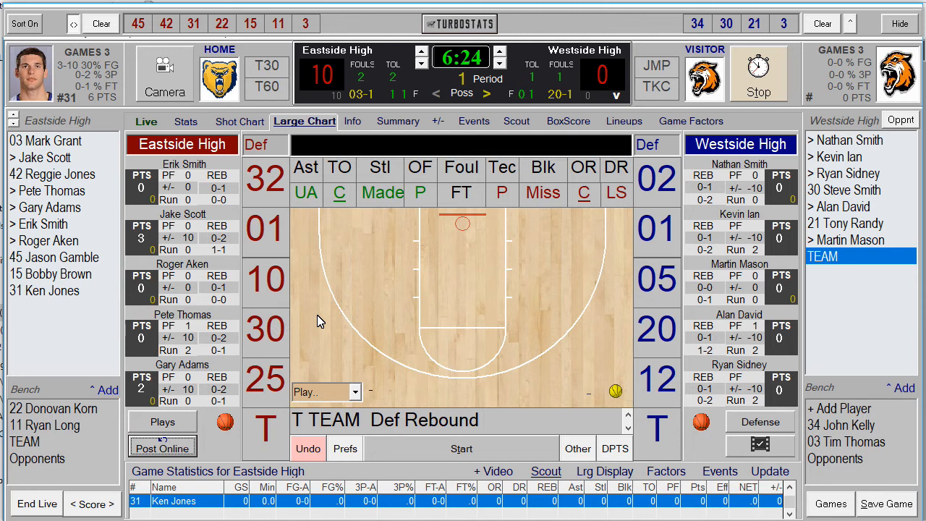
# - Record an uncontested made three-pointer from the corner by Eastside's 01, without an assist
pyautogui.click(340, 198)
pyautogui.click(587, 197)
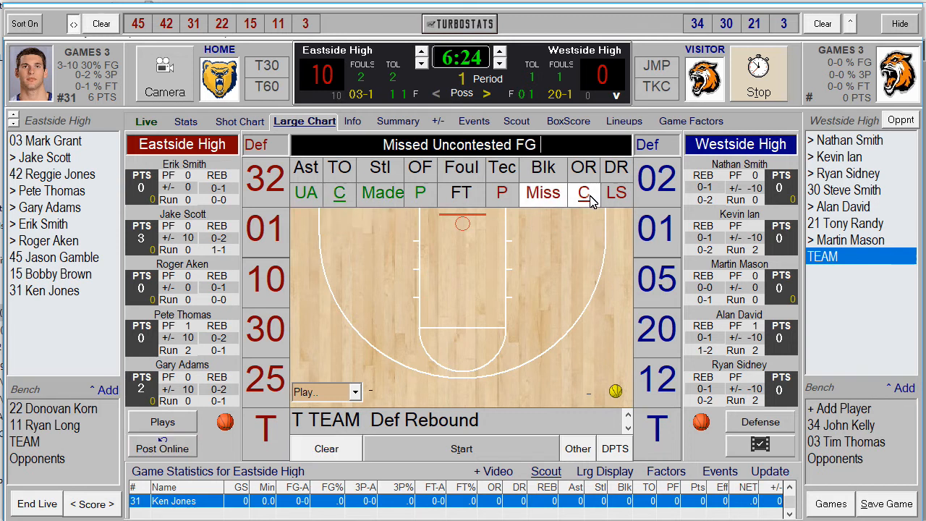
pyautogui.click(340, 196)
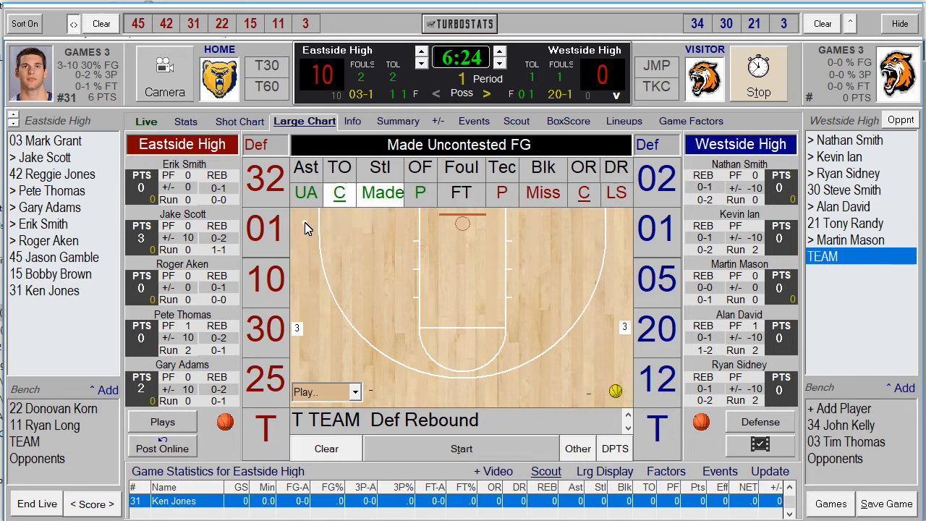
pyautogui.click(304, 222)
pyautogui.click(260, 230)
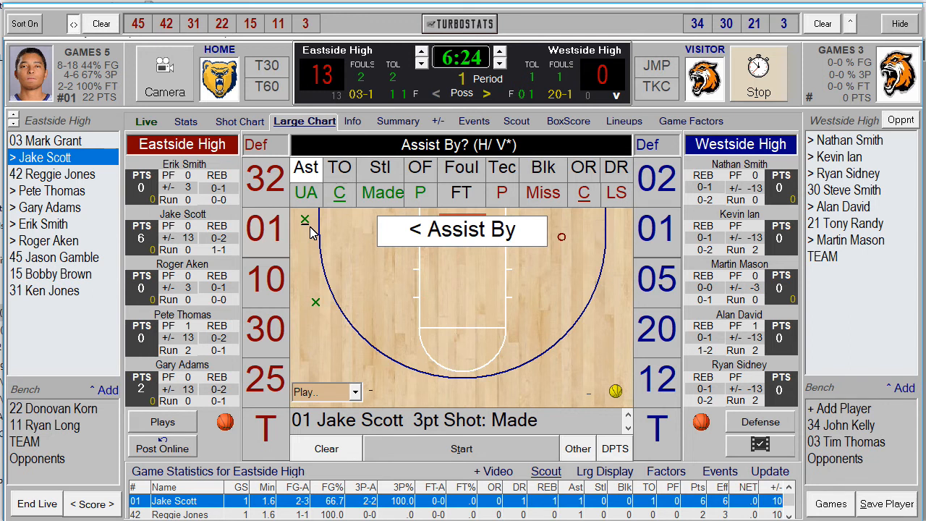
pyautogui.click(453, 235)
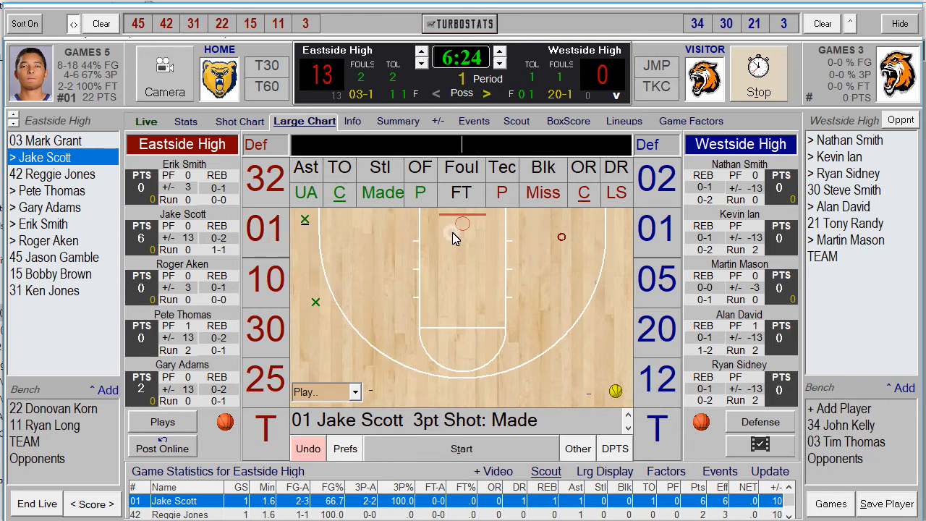
# - Turn off Track Uncontested Shots in the display options of the live game settings
pyautogui.click(346, 448)
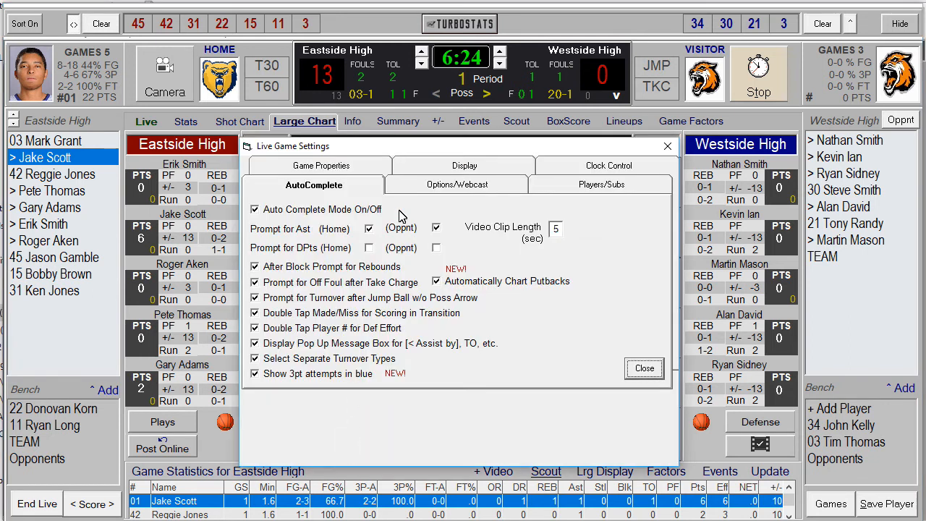
pyautogui.click(459, 166)
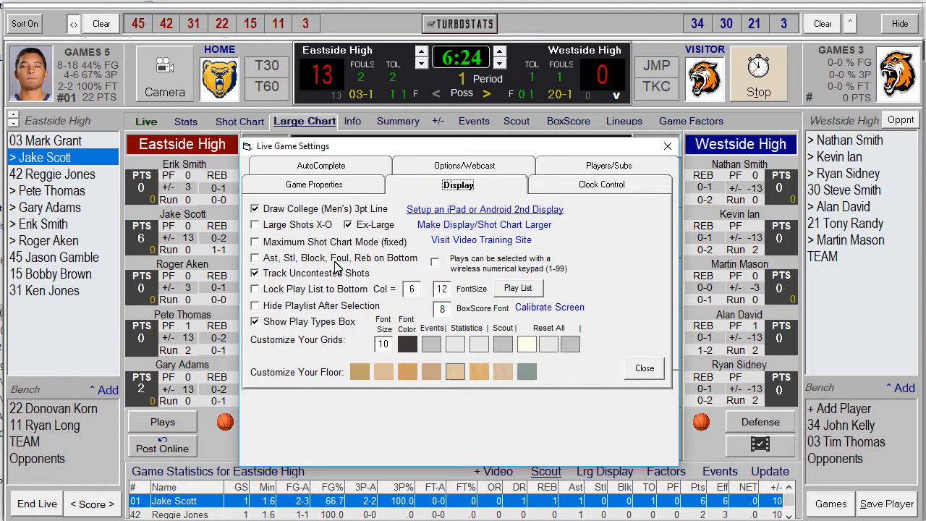
pyautogui.click(643, 368)
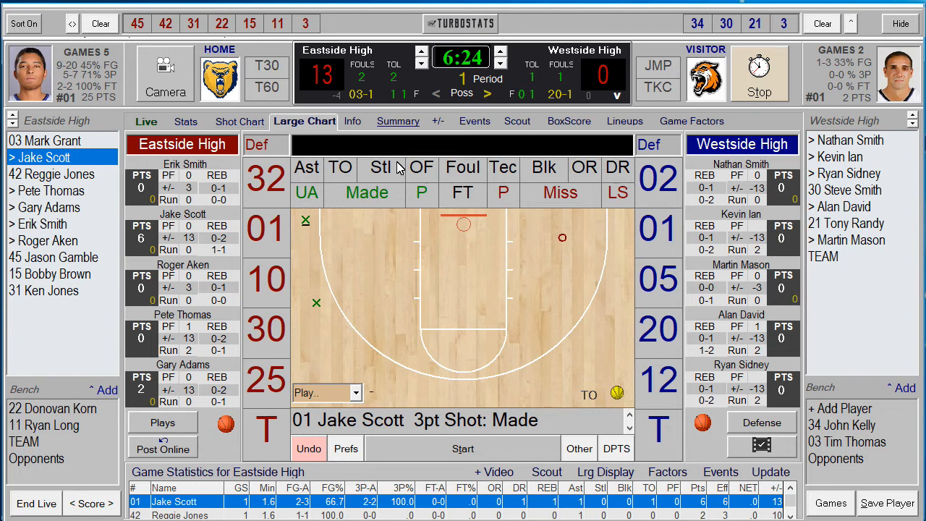
# - Record a missed shot by Westside's 01 from just outside the lane near the basket
pyautogui.click(553, 193)
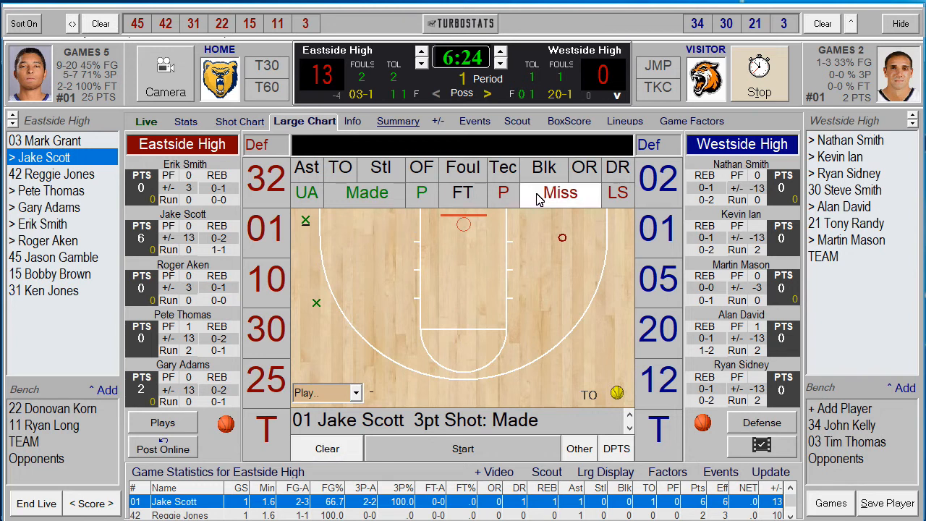
pyautogui.click(514, 253)
pyautogui.click(662, 237)
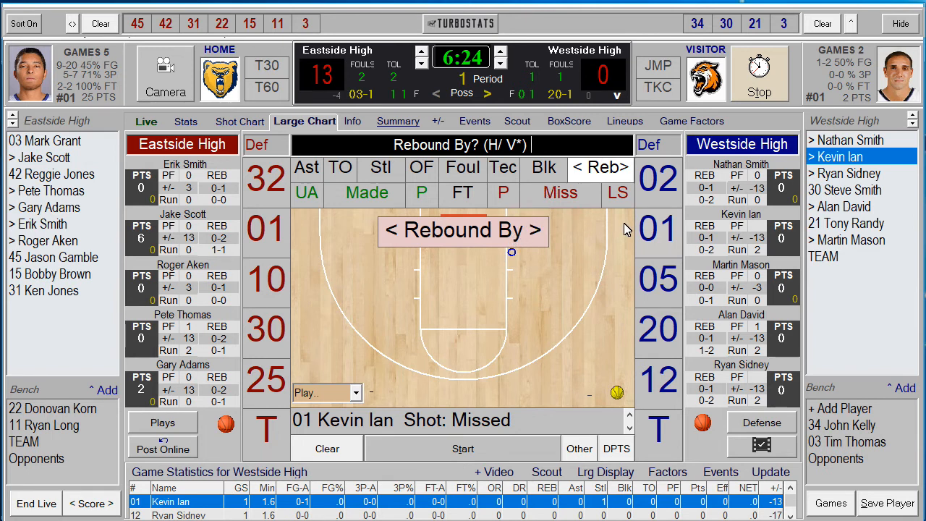
# - Record a missed putback by Westside's 02, followed by a made putback by Westside's 05
pyautogui.click(507, 200)
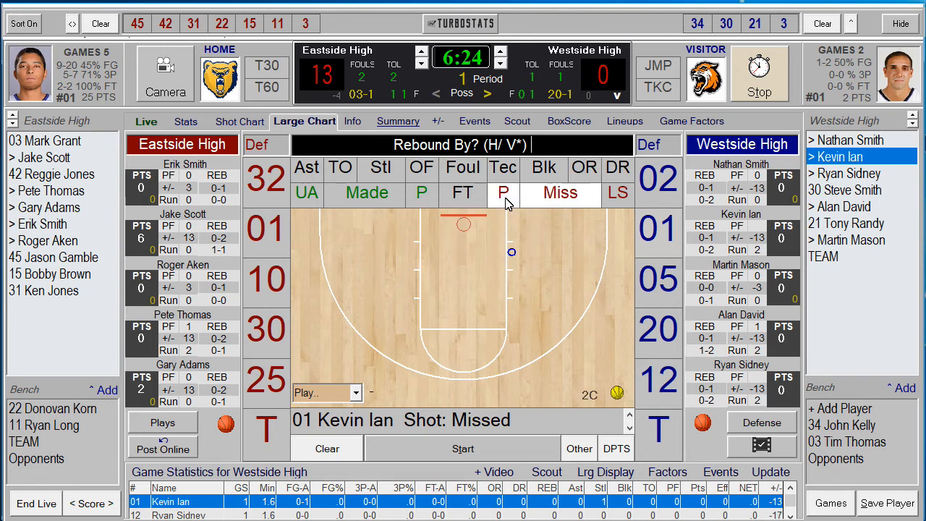
pyautogui.click(666, 182)
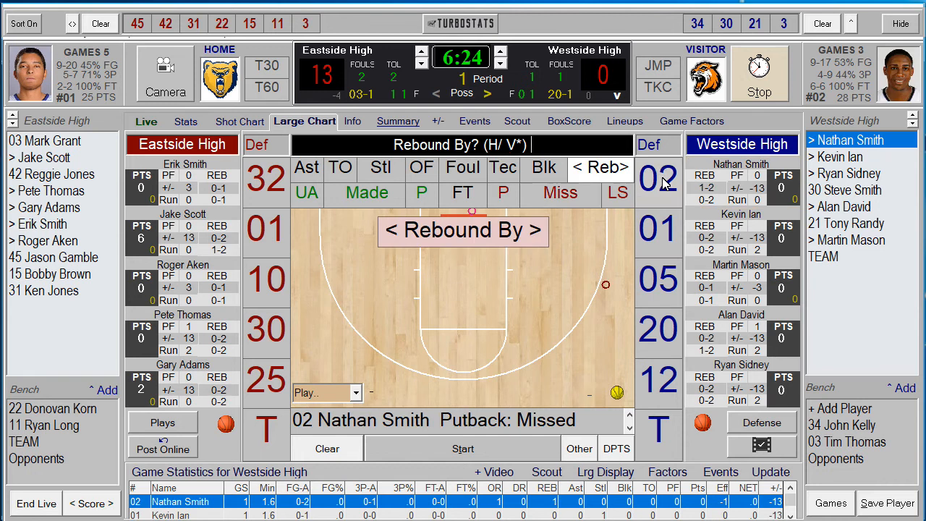
pyautogui.click(422, 193)
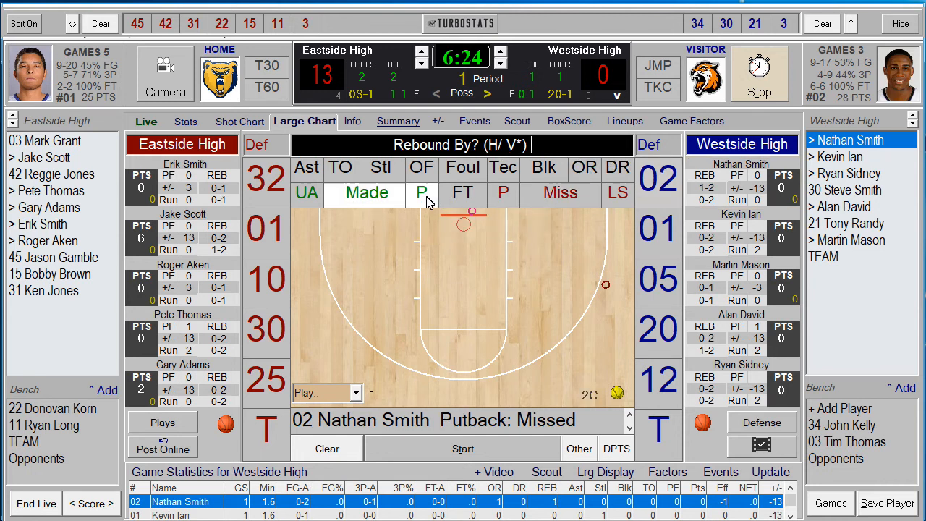
pyautogui.click(659, 282)
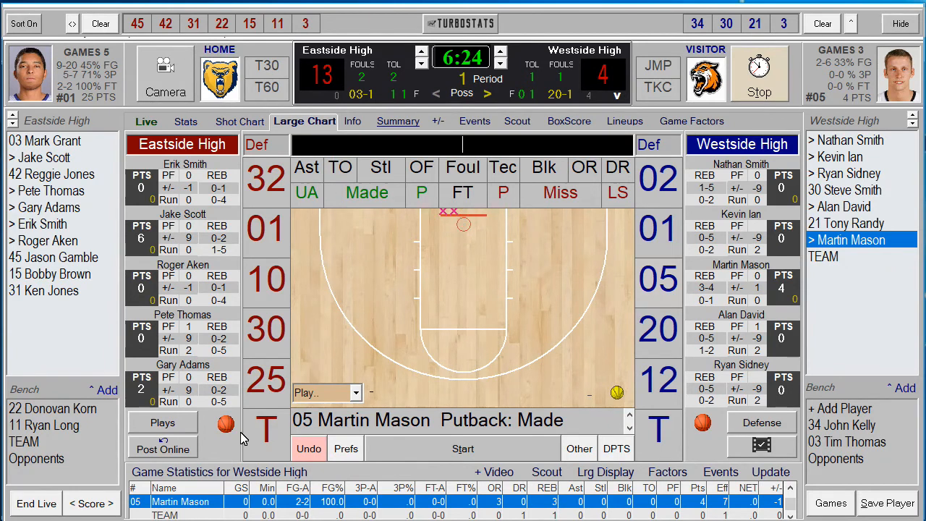
# - Record a made three-pointer by Eastside's 10 on the Motion play, with the assist credited to 32
pyautogui.click(168, 429)
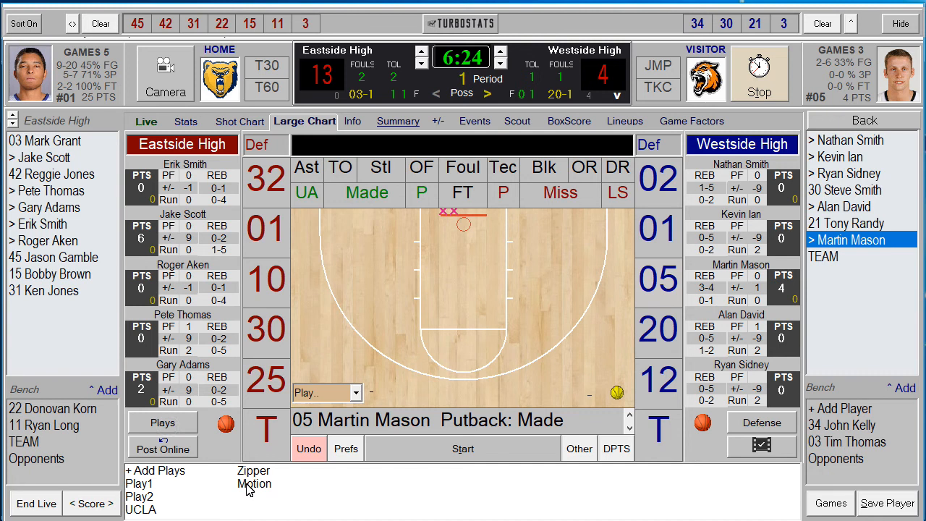
pyautogui.click(250, 483)
pyautogui.click(279, 295)
pyautogui.click(351, 194)
pyautogui.click(309, 244)
pyautogui.click(267, 179)
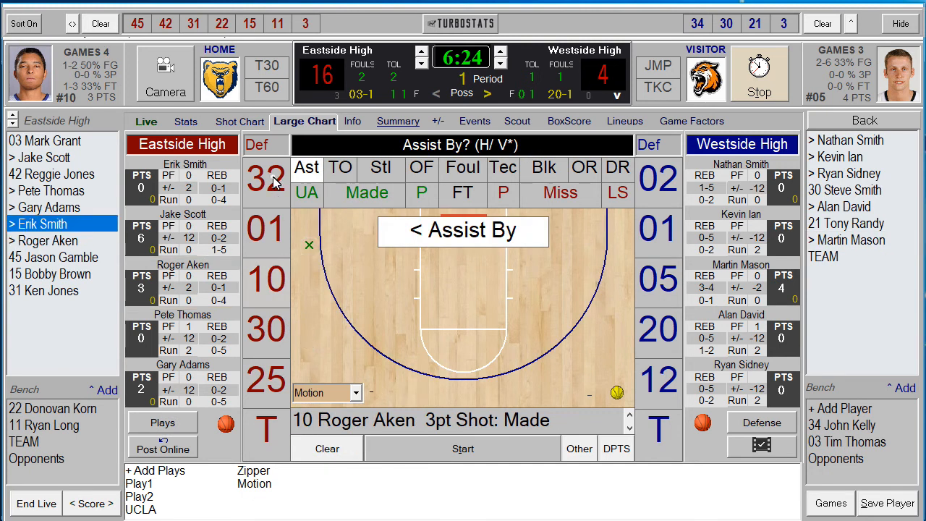
# - Record a made three-pointer by Westside's 05 on the Motion play with option B, entering 05 for the assist
pyautogui.click(253, 484)
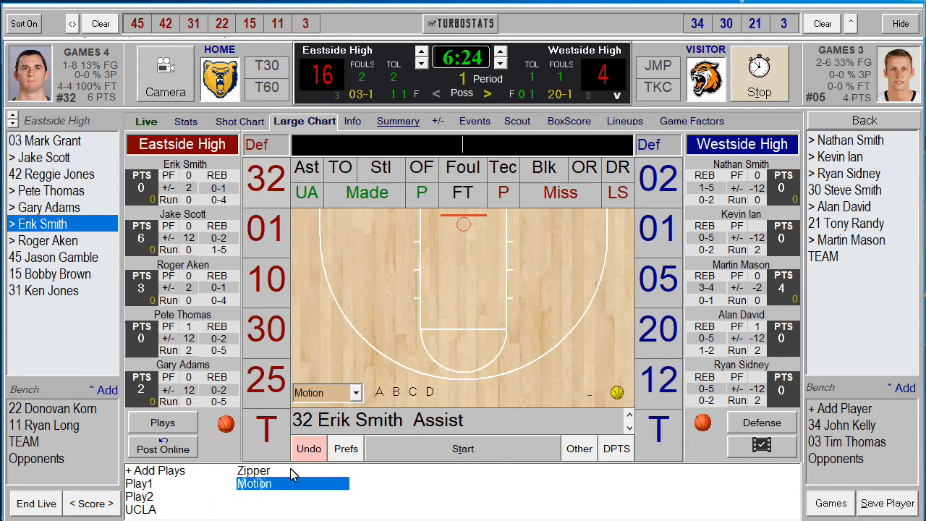
pyautogui.click(397, 392)
pyautogui.click(651, 283)
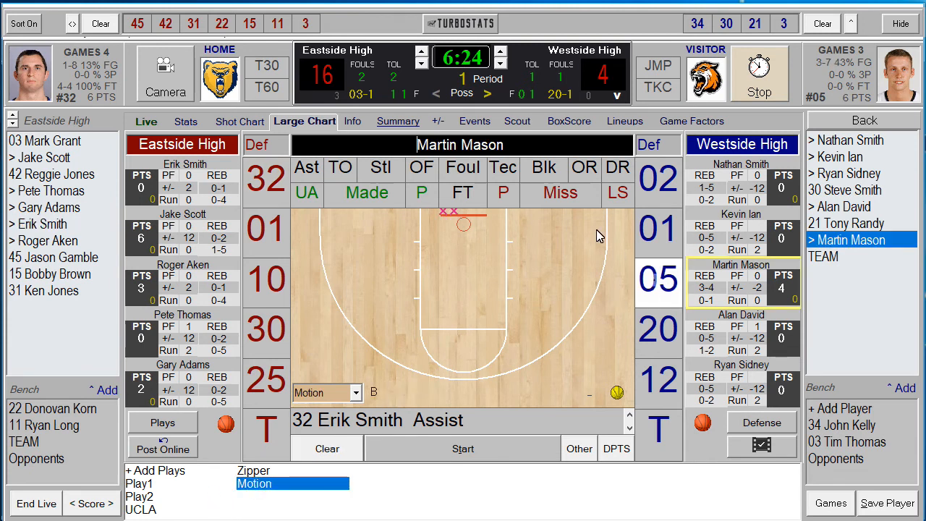
pyautogui.click(376, 195)
pyautogui.click(320, 293)
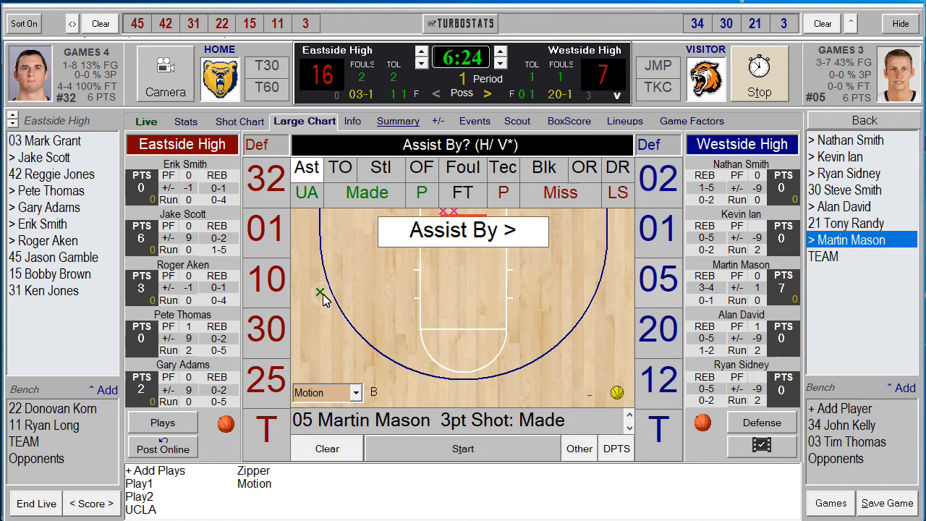
pyautogui.click(658, 285)
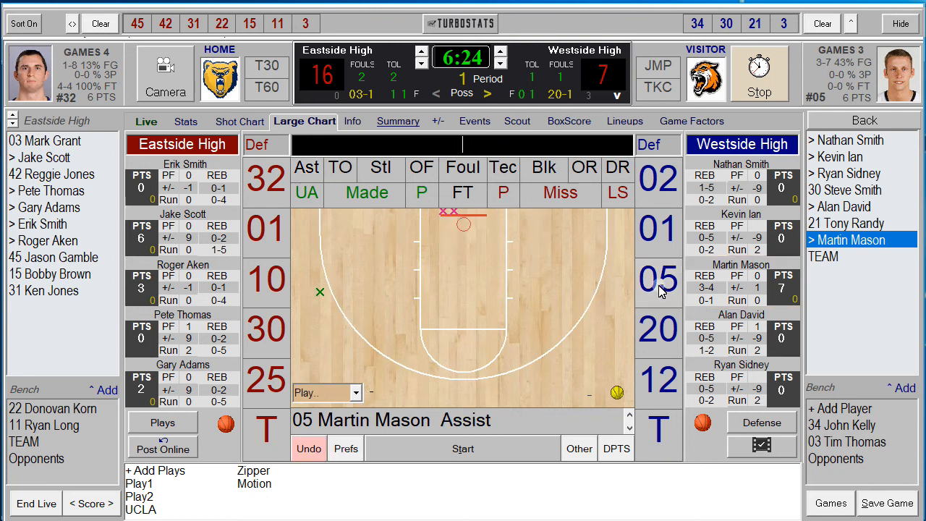
# - Record a made three-pointer by Eastside's 10 on the Zipper play, with the assist credited to 32
pyautogui.click(278, 284)
pyautogui.click(309, 244)
pyautogui.click(364, 194)
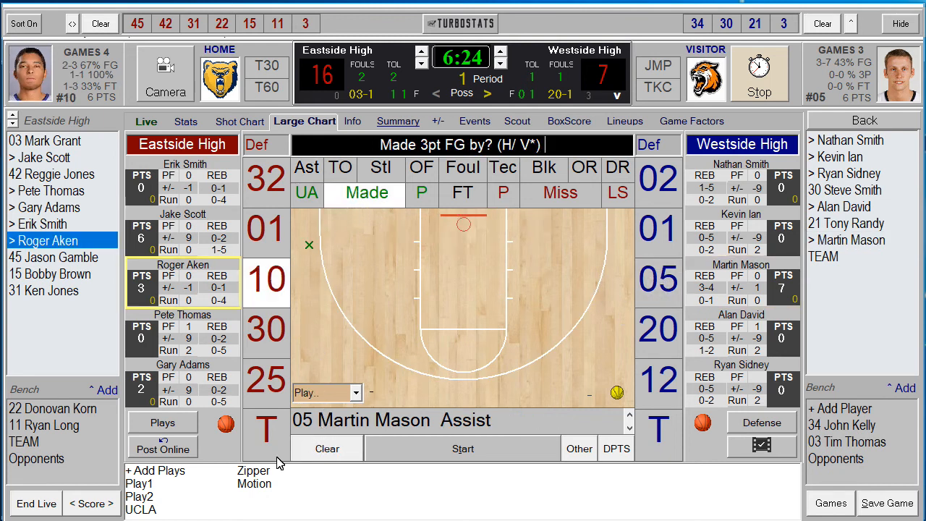
pyautogui.click(253, 471)
pyautogui.click(320, 307)
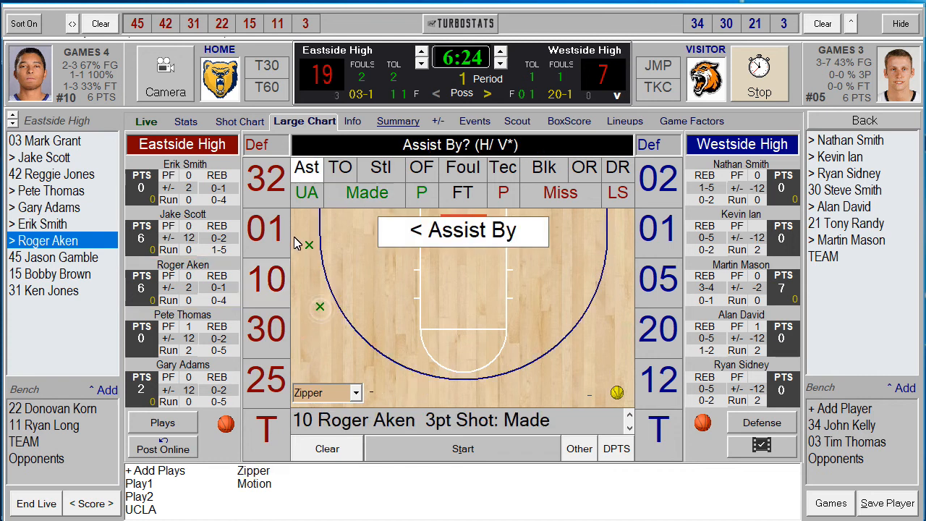
pyautogui.click(268, 182)
# - Review the scouting breakdown by play and option, switching between the two teams
pyautogui.click(508, 123)
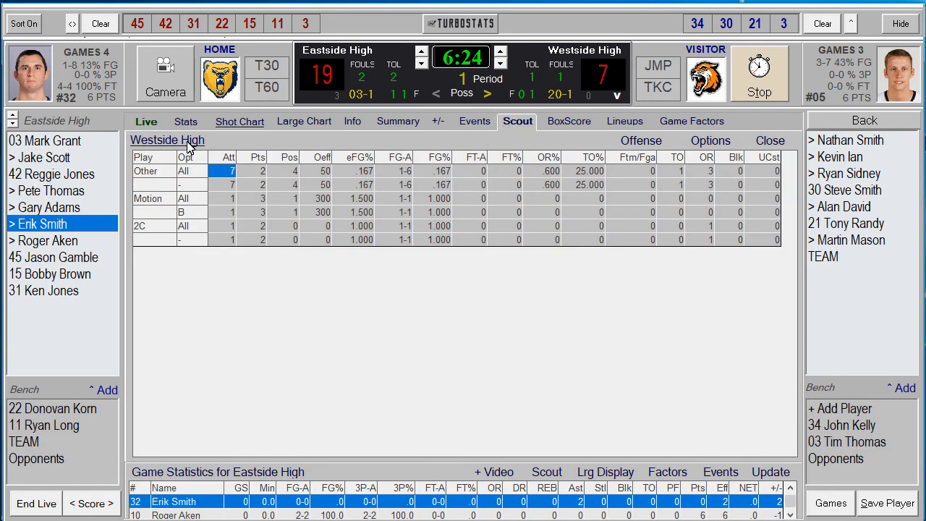
pyautogui.click(189, 141)
pyautogui.click(190, 141)
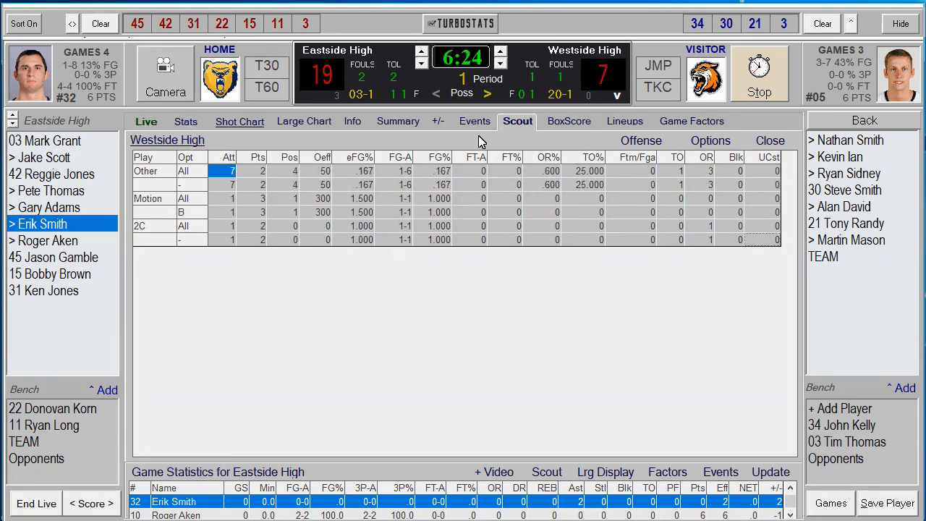